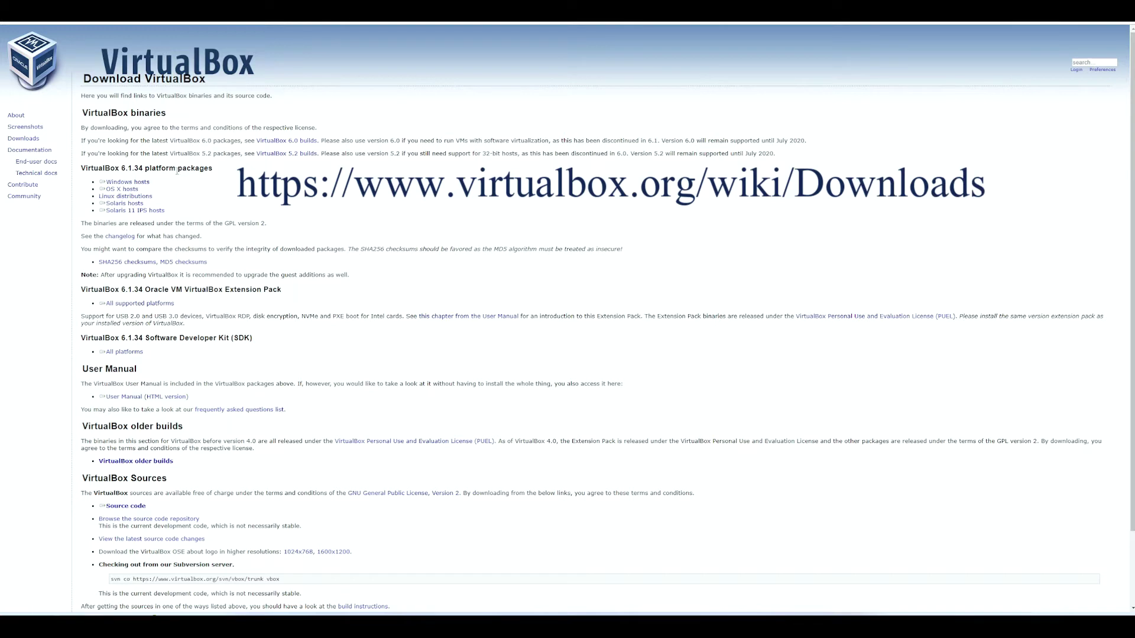
Download the VirtualBox 6.1.34 Windows-hosts installer and the 6.1.34 Extension Pack for all platforms
click(127, 183)
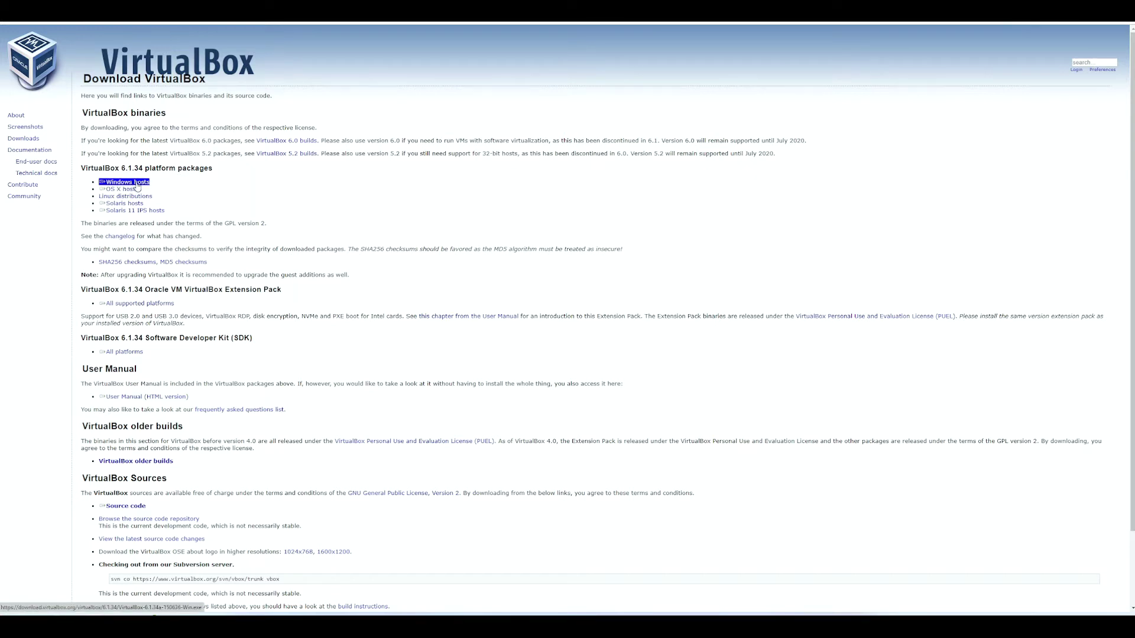
click(195, 194)
double_click(99, 289)
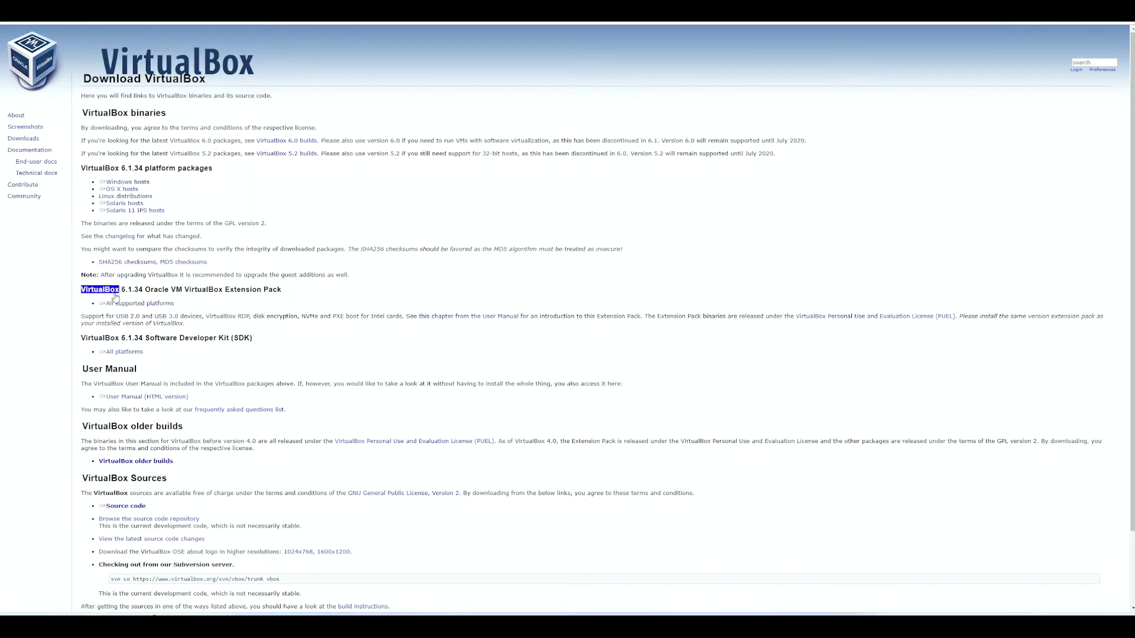
click(115, 295)
click(142, 303)
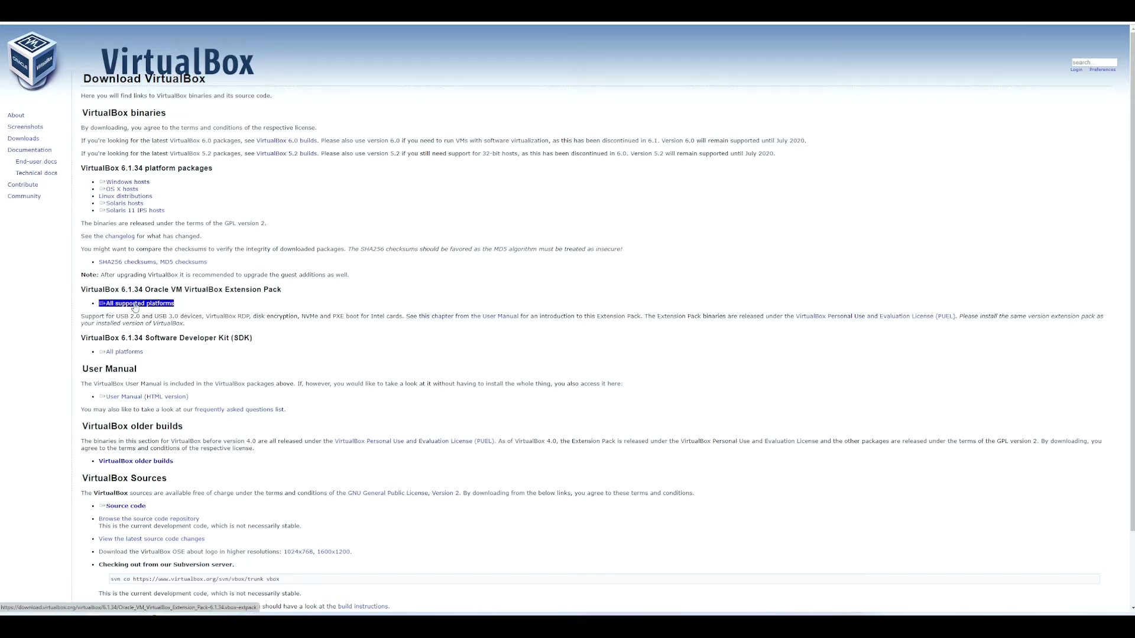
click(141, 183)
click(150, 304)
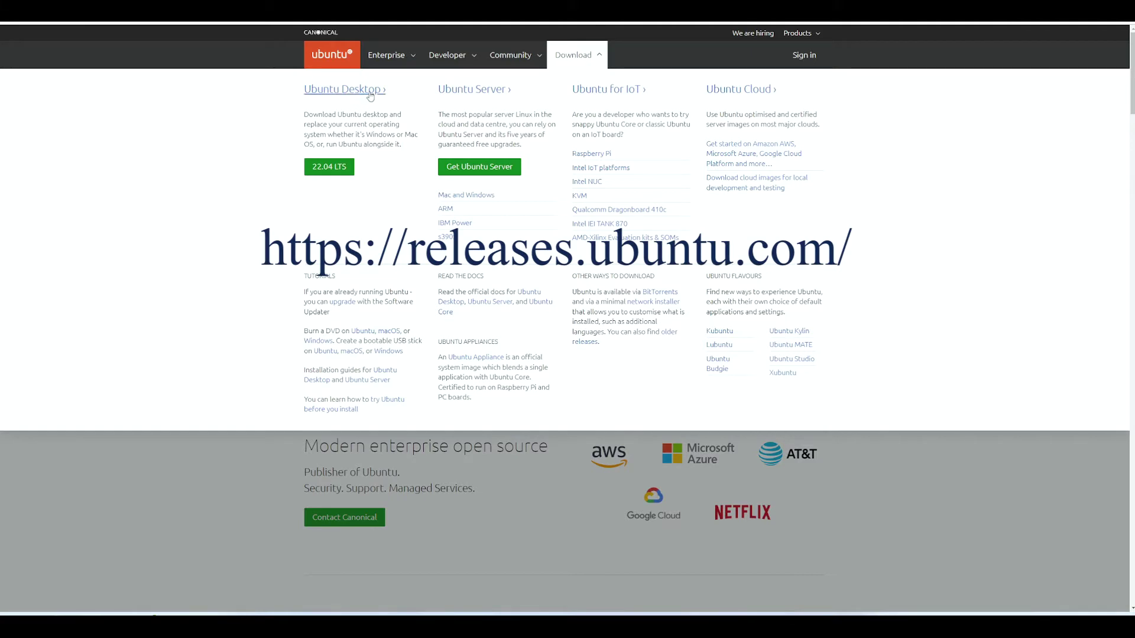
Download ubuntu-22.04-desktop-amd64.iso using the Ubuntu Desktop 22.04 LTS button
click(329, 167)
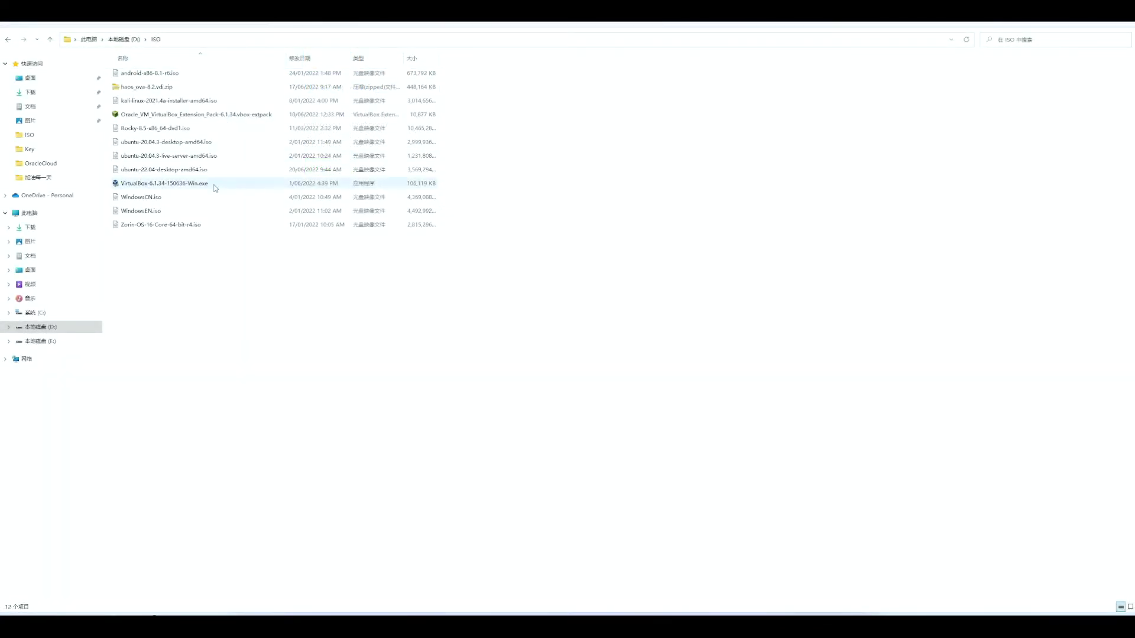
Launch the VirtualBox 6.1.34 installer and set the install folder to D:\Program Files\Oracle\VirtualBox
double_click(183, 185)
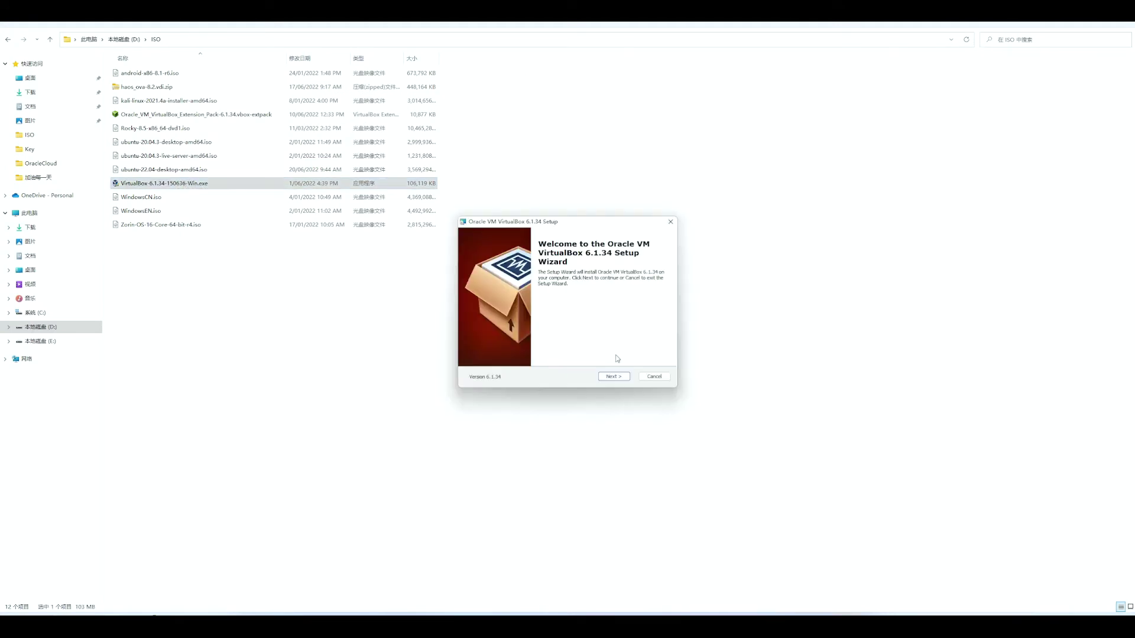
click(619, 378)
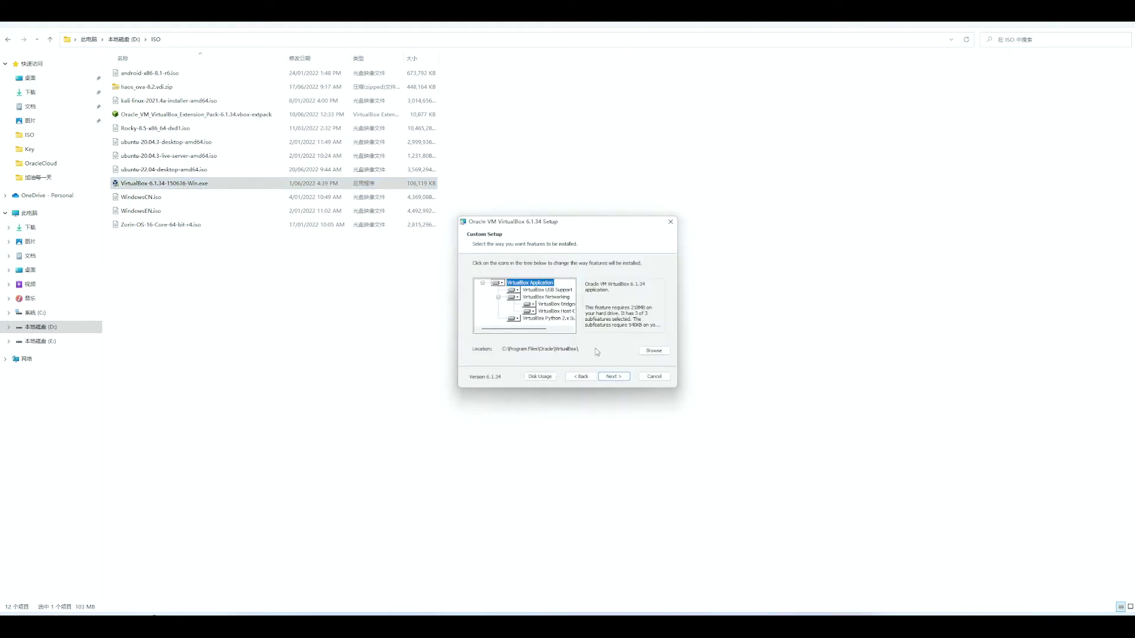
click(645, 354)
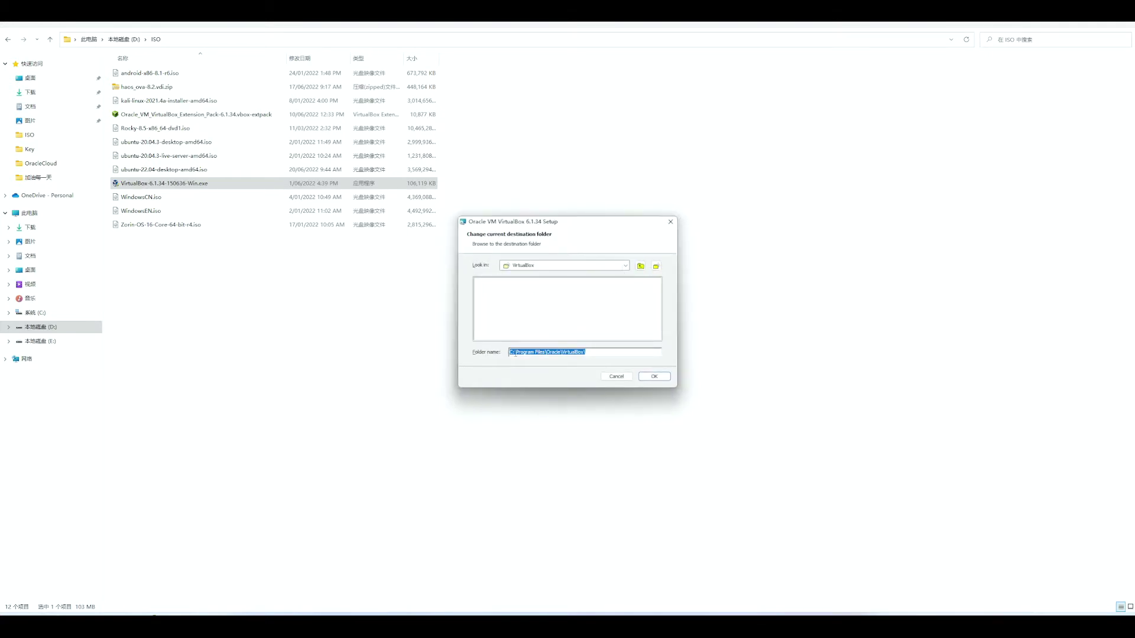
click(513, 353)
click(534, 353)
click(654, 376)
Keep the default features, accept the network interfaces warning, install, and finish setup
click(616, 377)
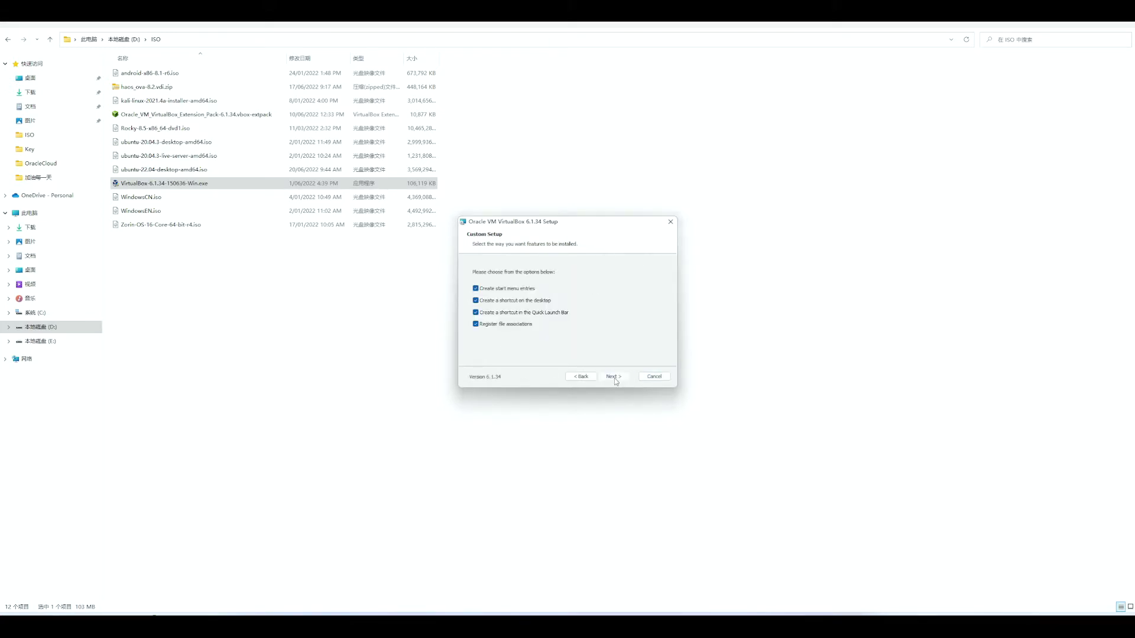
click(614, 378)
click(614, 378)
click(614, 378)
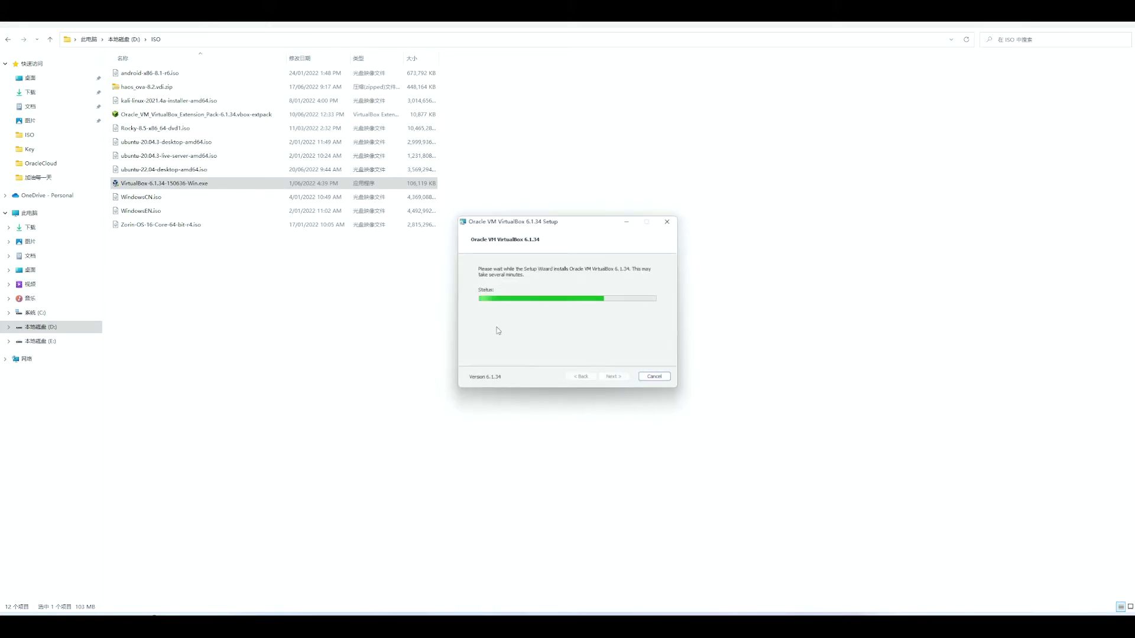
click(623, 378)
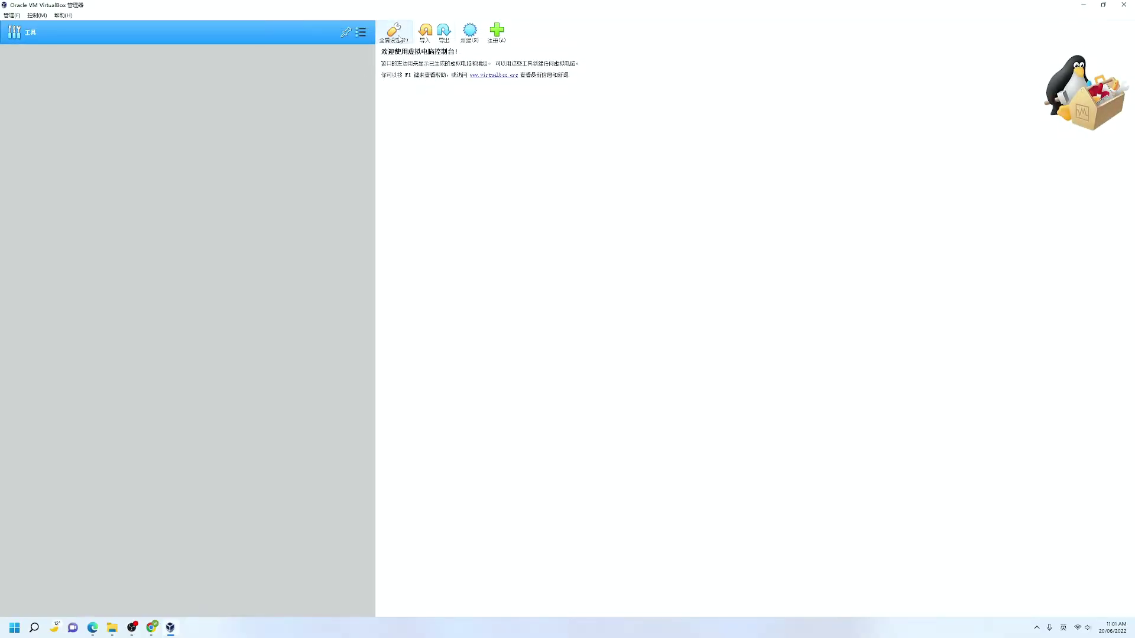
Add the Extension Pack 6.1.34 file from D:\ISO in Global Settings, accept its license, and confirm
click(398, 36)
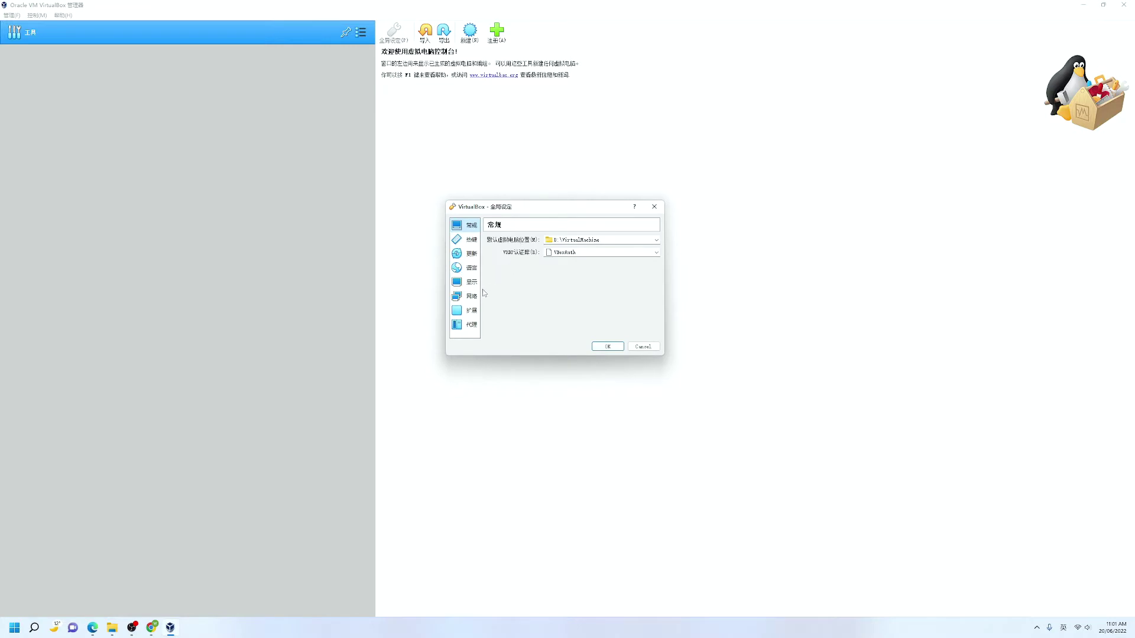
click(464, 314)
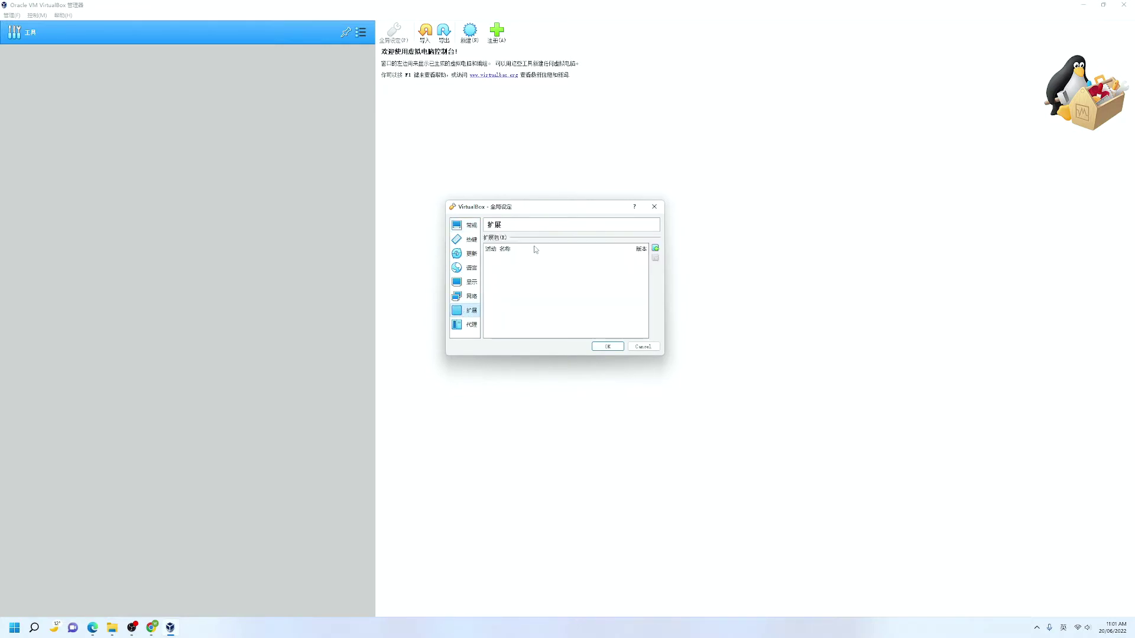
click(656, 250)
click(611, 289)
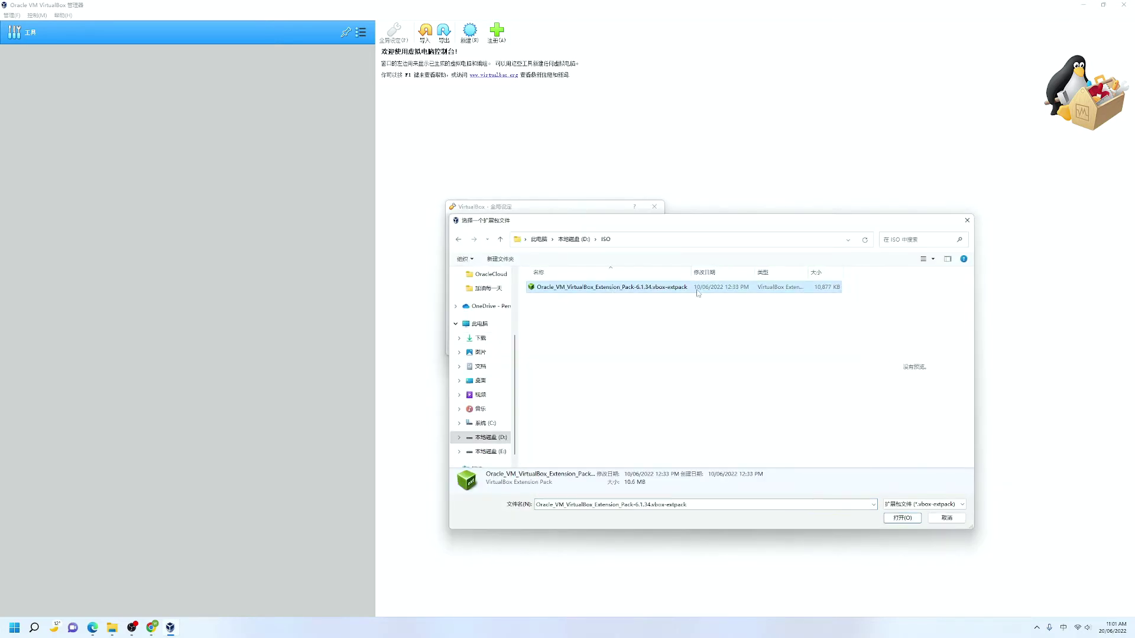
click(895, 518)
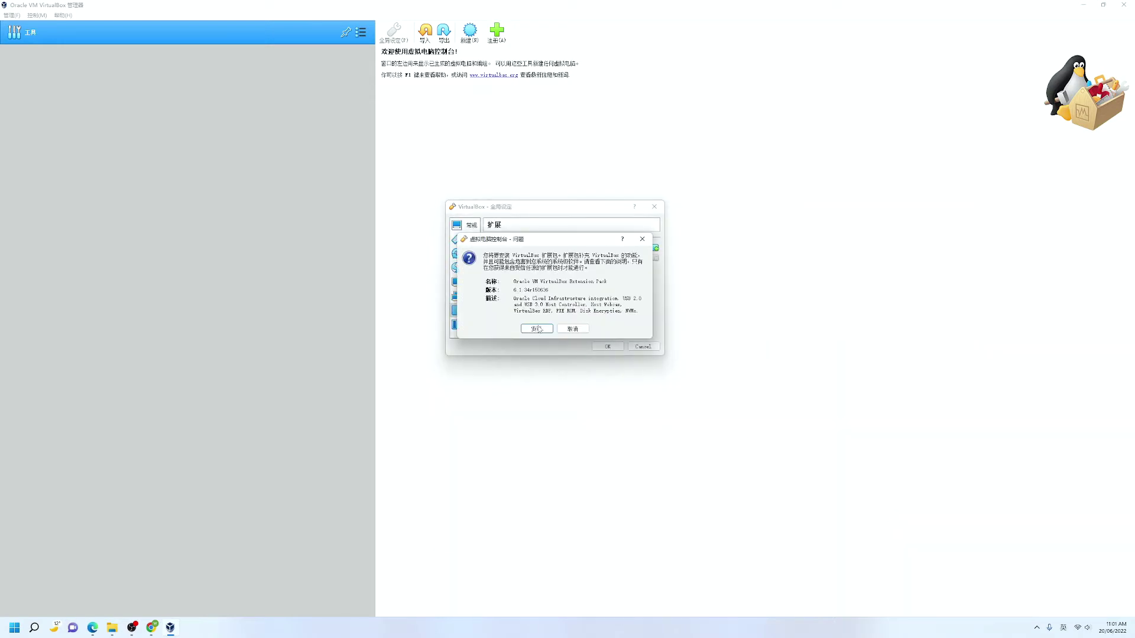
click(539, 330)
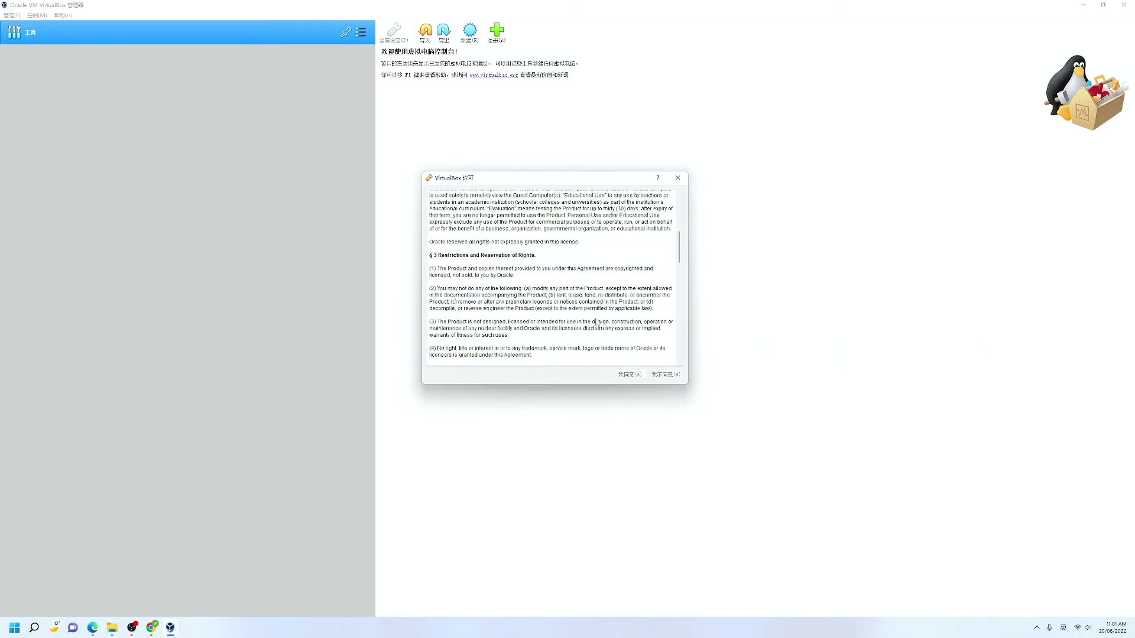
scroll(606, 362, down, 15)
click(630, 375)
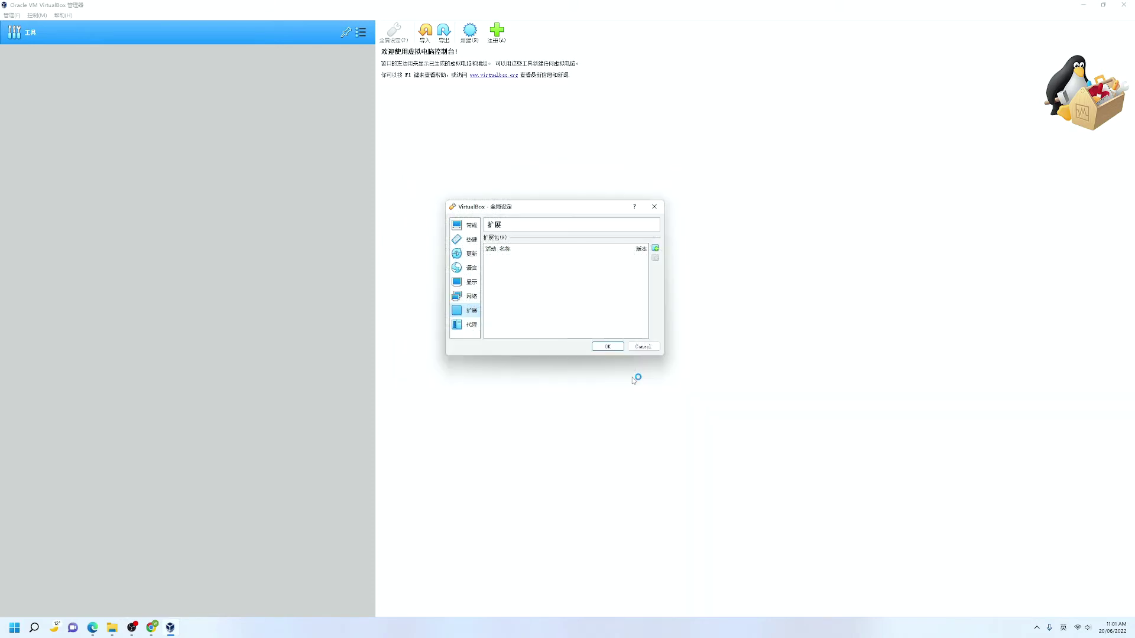
click(558, 309)
click(606, 347)
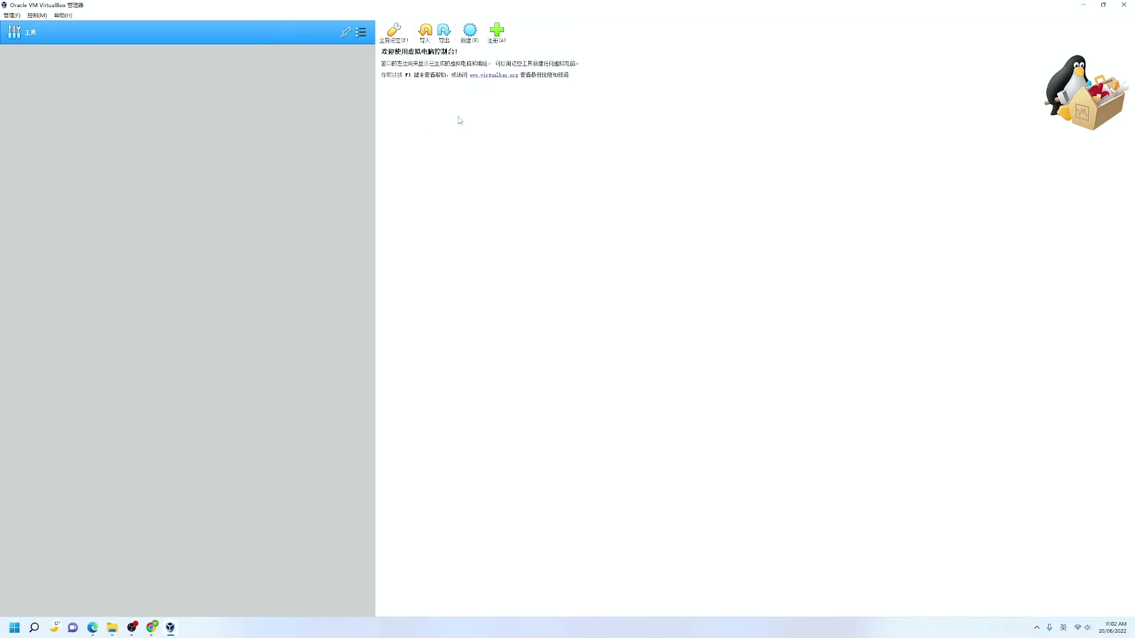
Start a new virtual machine named Ubuntu (Linux, Ubuntu 64-bit)
click(469, 32)
text(Ubu)
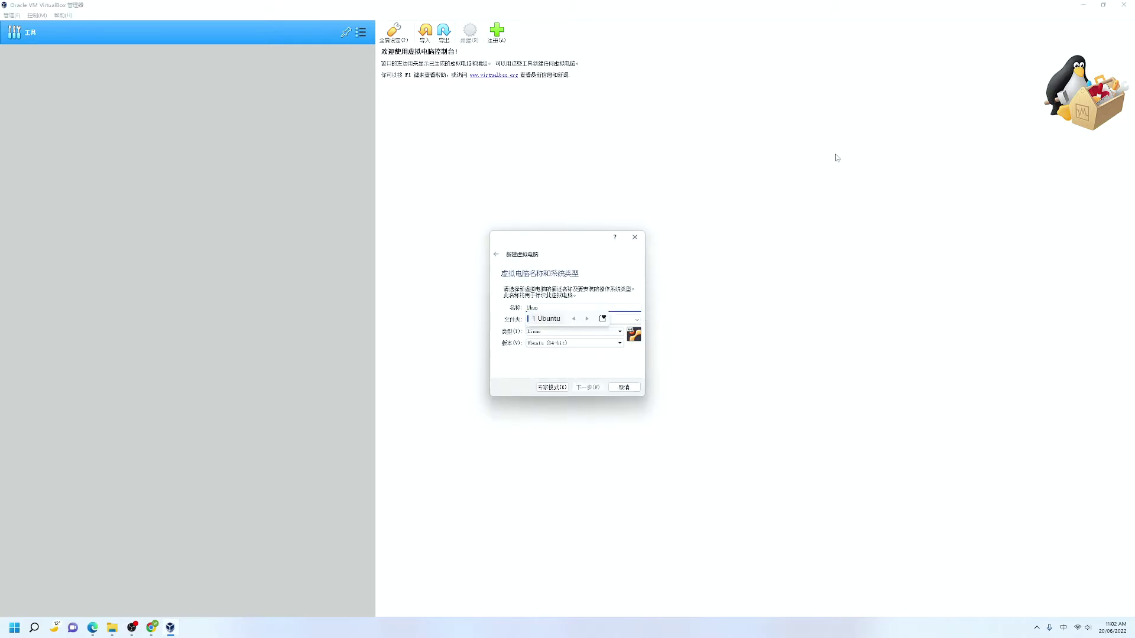
text(ntu)
key(Return)
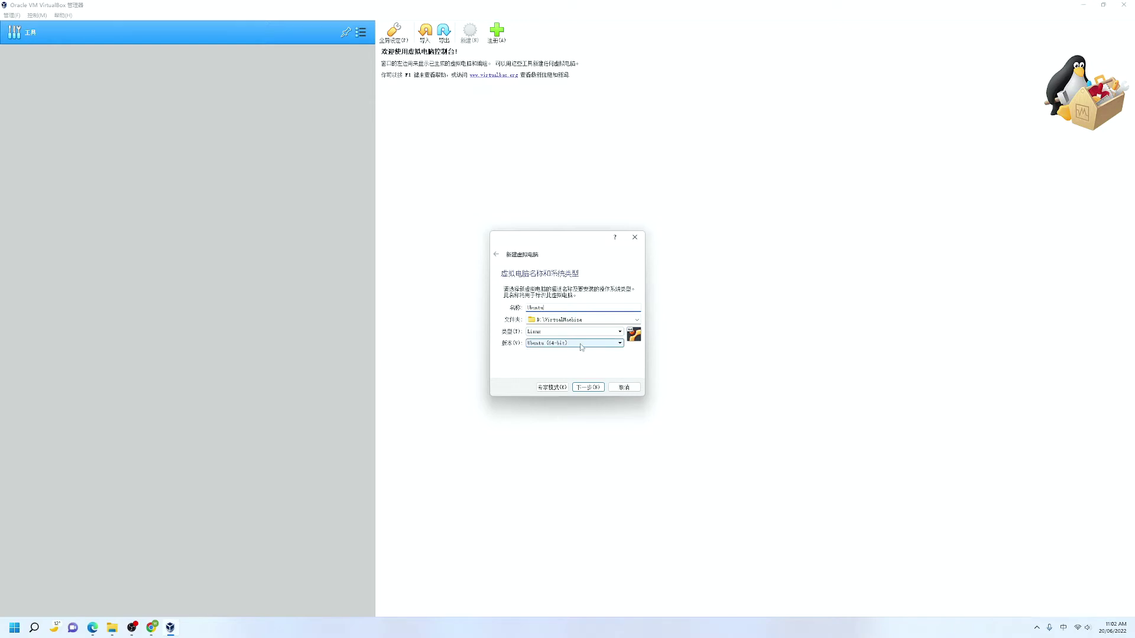
Raise the memory to about 17646 MB and choose to create a new virtual hard disk
click(598, 388)
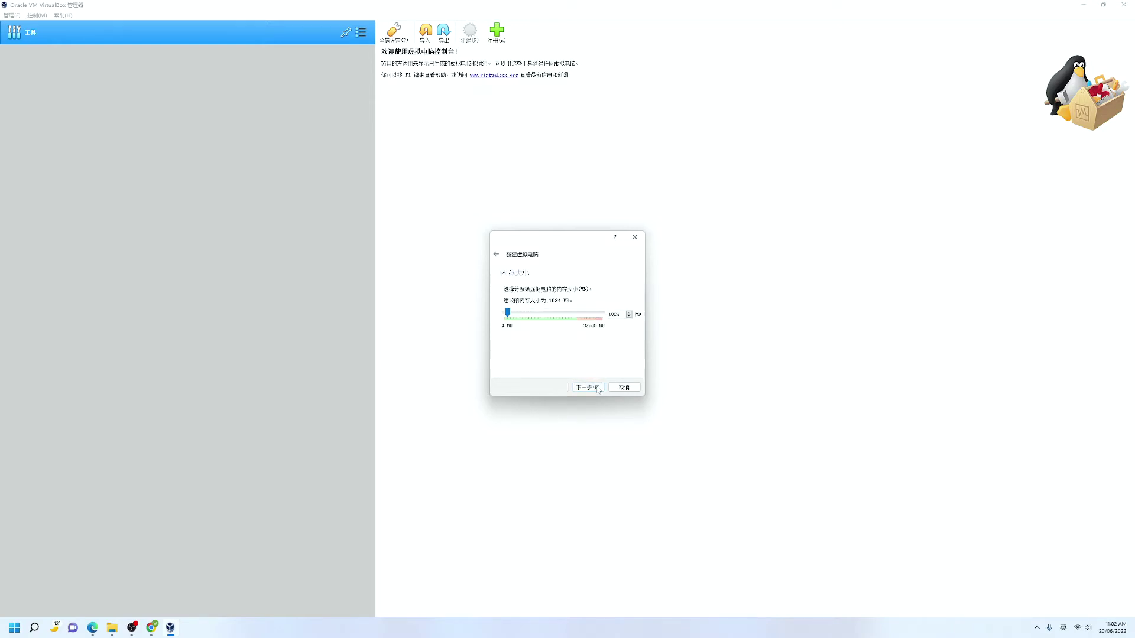
drag(507, 313, 553, 314)
click(594, 390)
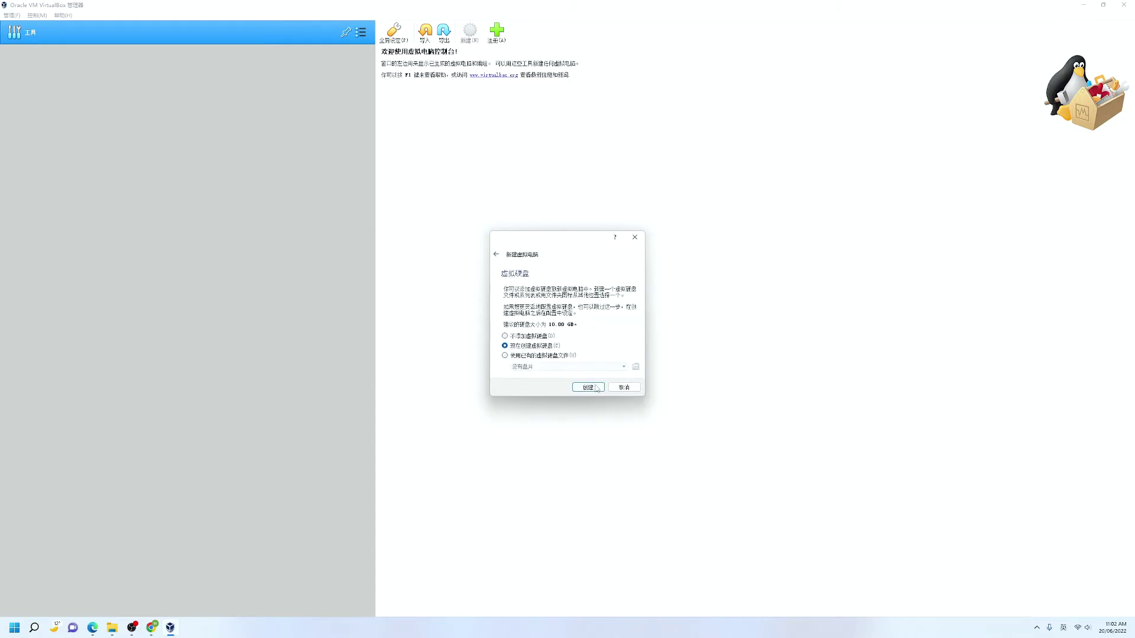
click(597, 389)
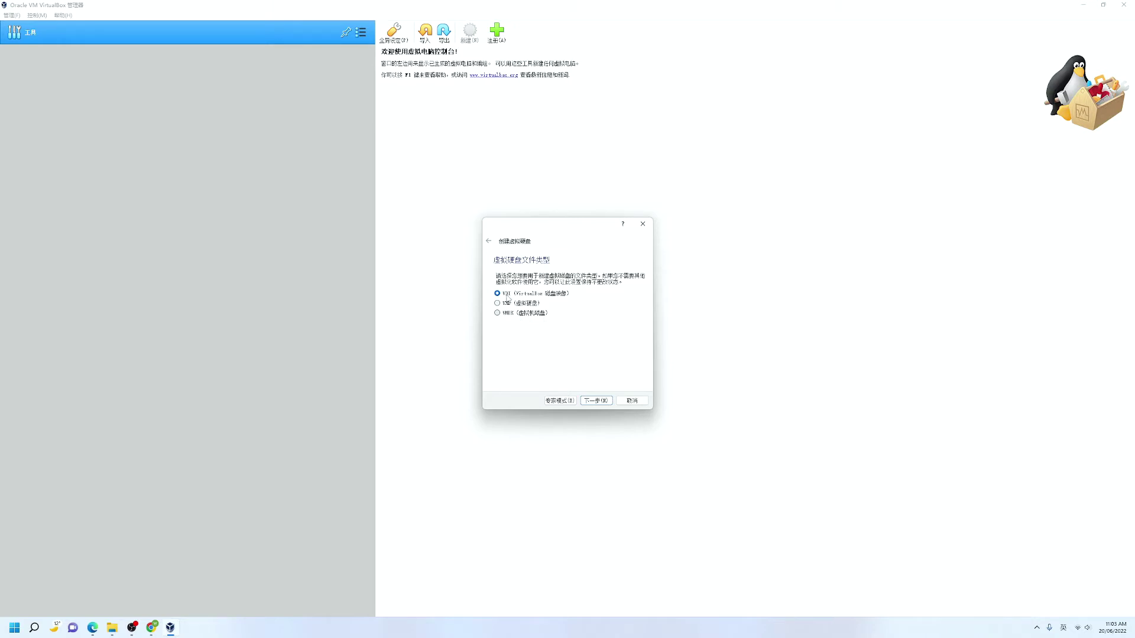
Keep VDI and dynamic allocation, set the disk size to 30 GB, and create it
click(596, 401)
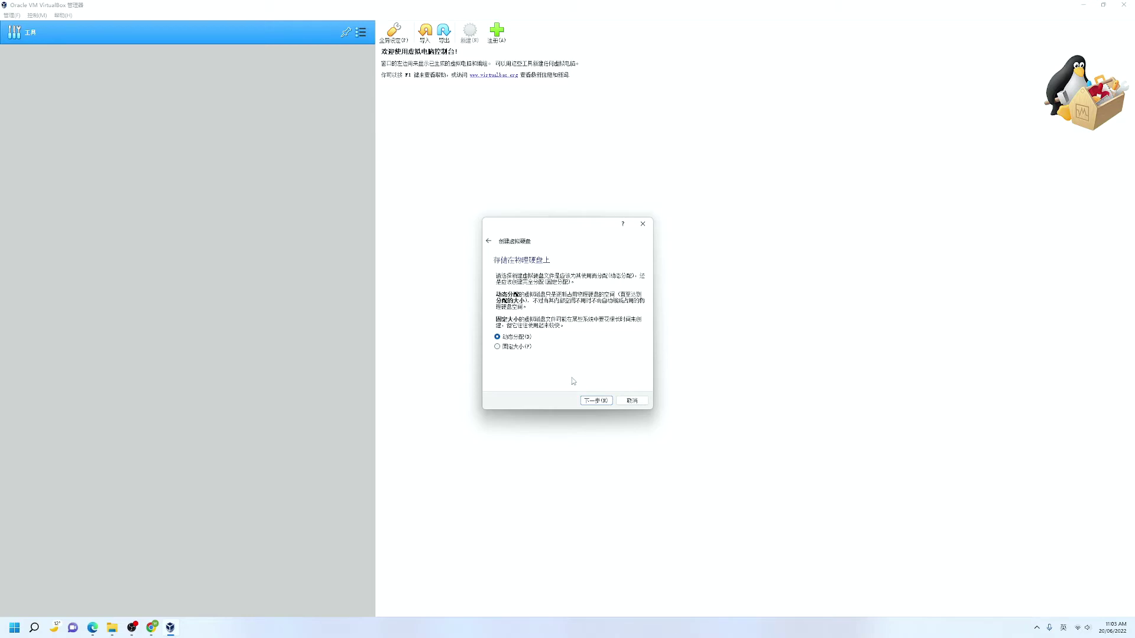
click(597, 401)
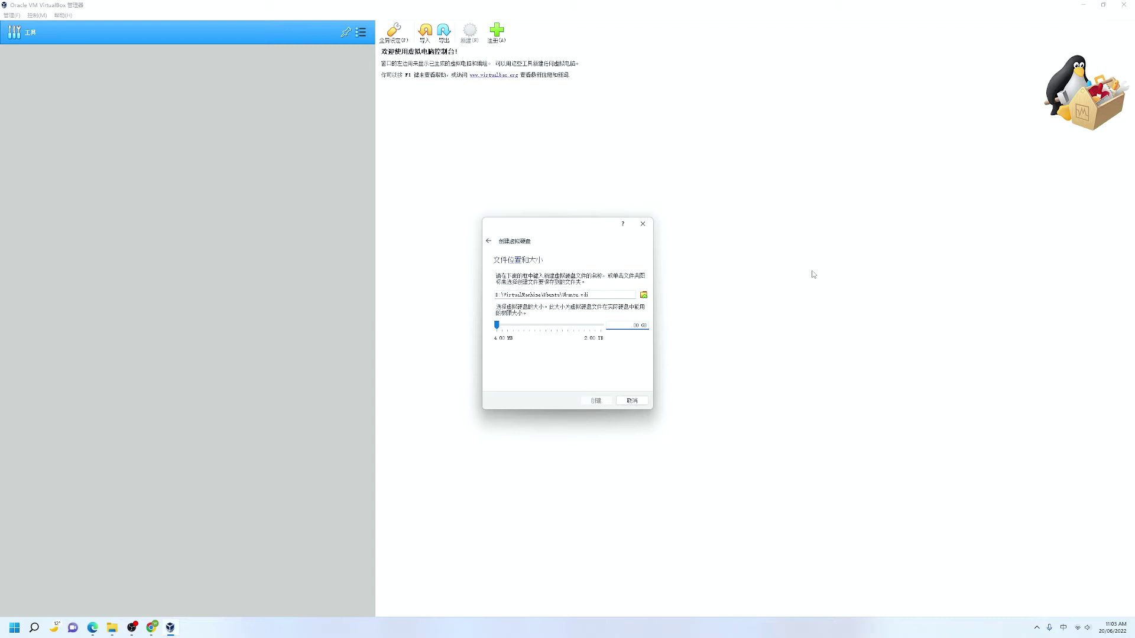
text(30)
click(601, 405)
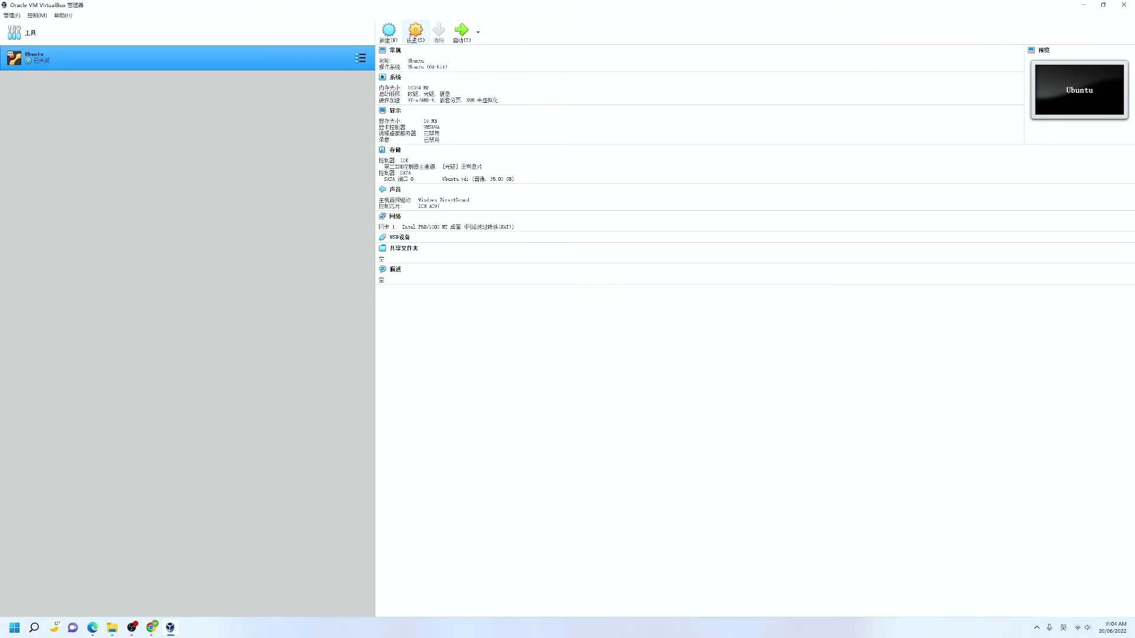
Set Shared Clipboard and Drag'n'Drop to Bidirectional in the Ubuntu machine's advanced settings
click(416, 30)
click(506, 231)
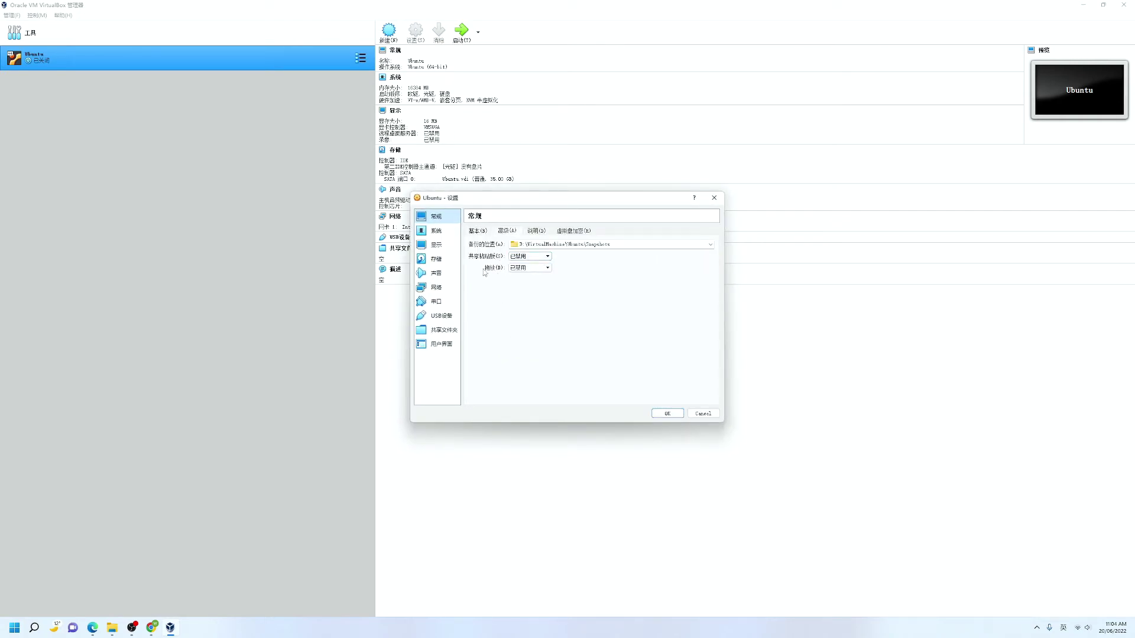
click(538, 258)
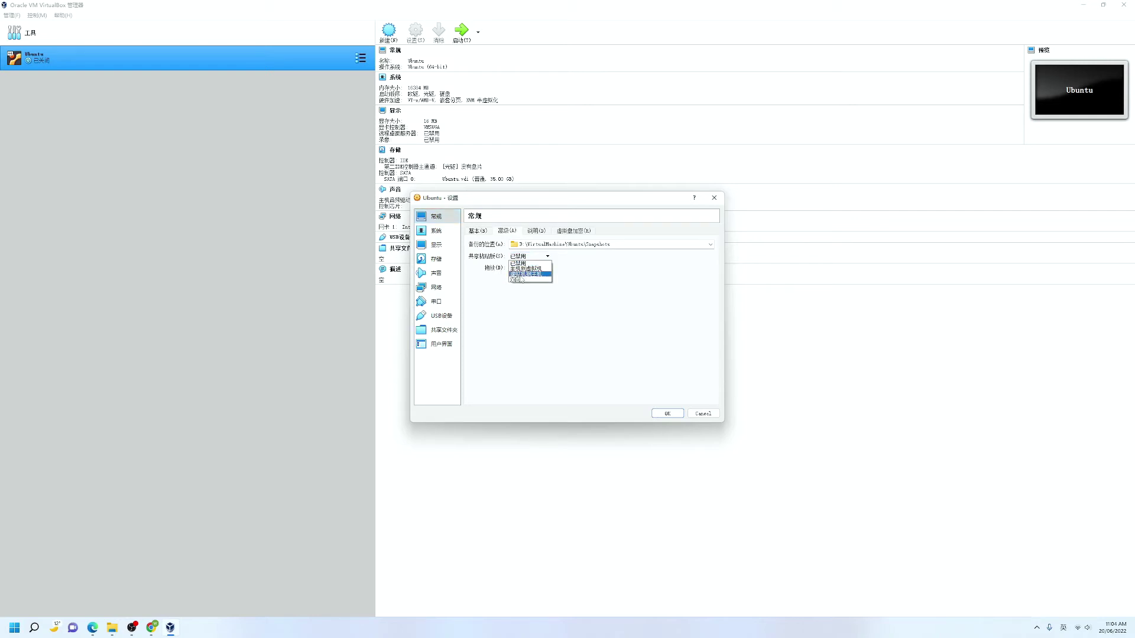
click(523, 280)
click(529, 267)
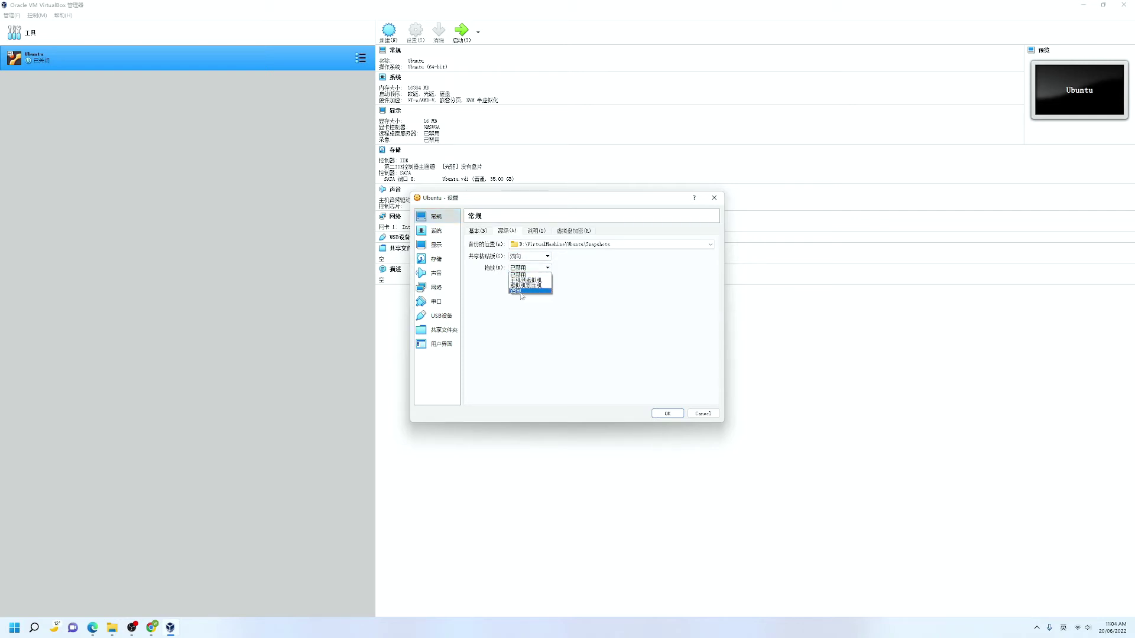
click(522, 292)
Remove Floppy from the boot order, assign 7 CPUs and 128 MB video memory
click(436, 230)
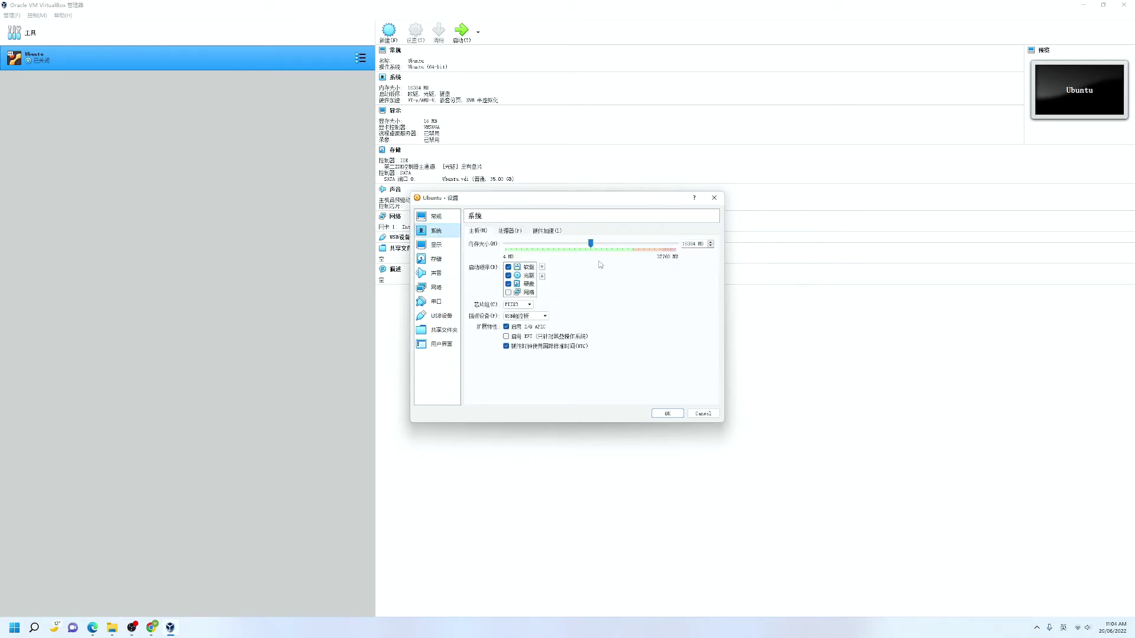
click(508, 267)
click(509, 231)
drag(513, 247, 593, 248)
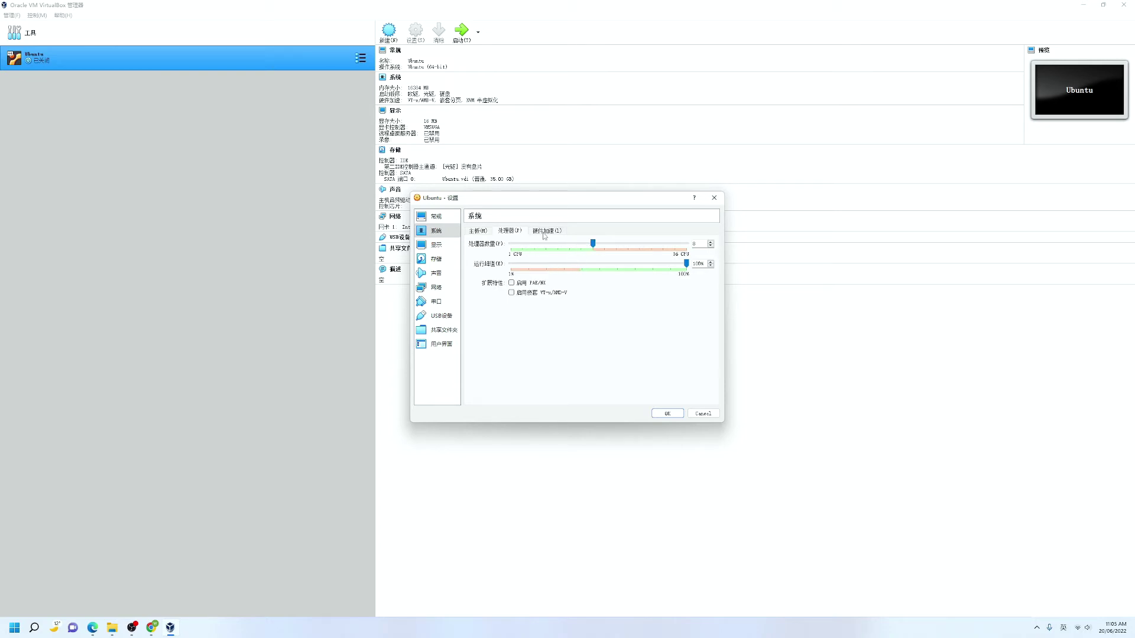
click(435, 244)
drag(533, 244, 676, 256)
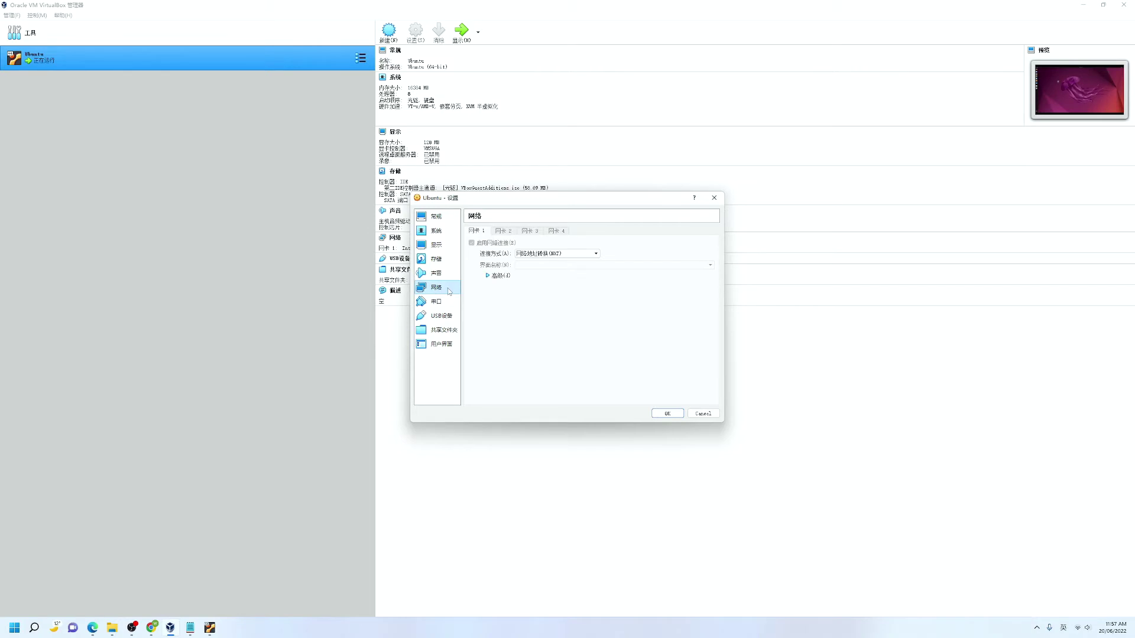
Leave the network attachment unchanged and add D:\VM-ShareFolder as shared folder VM-ShareFolder
click(596, 254)
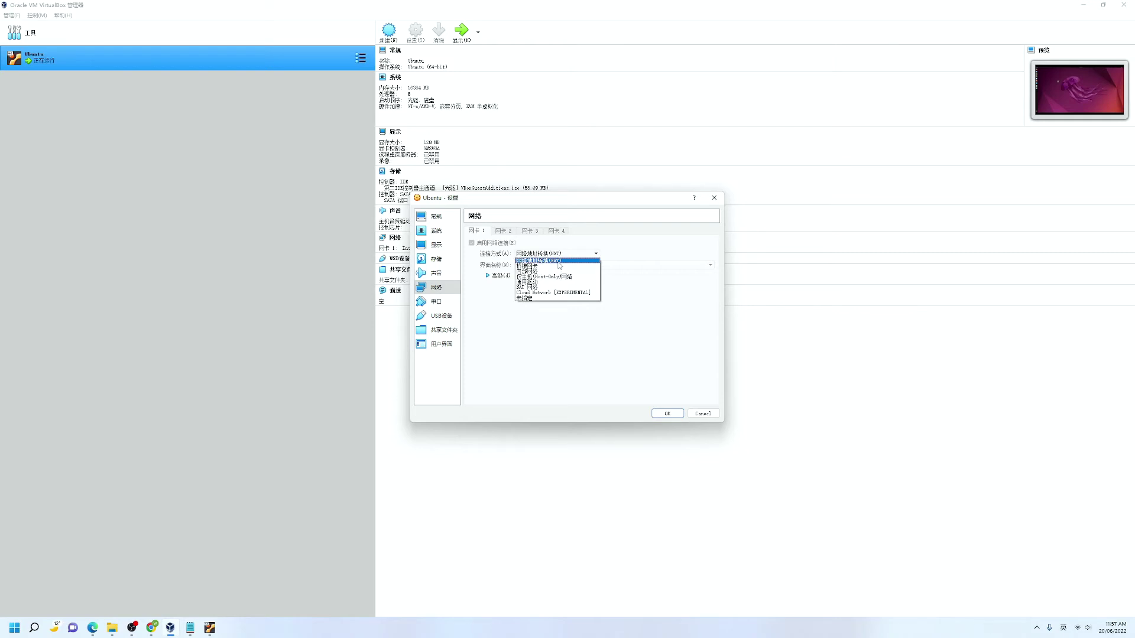
click(559, 266)
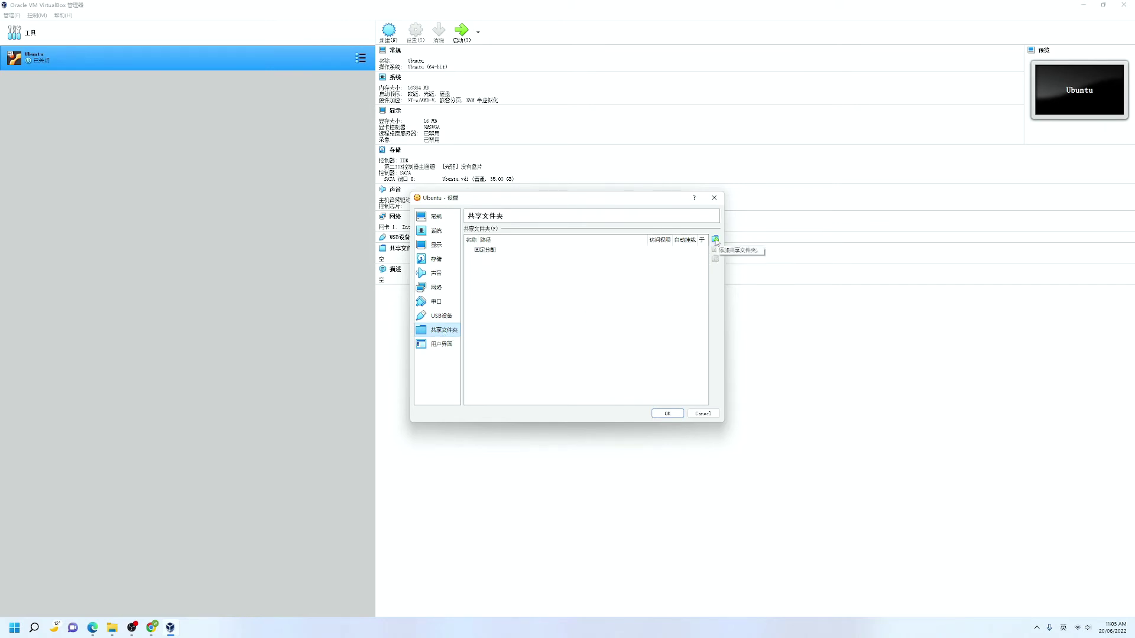
click(715, 239)
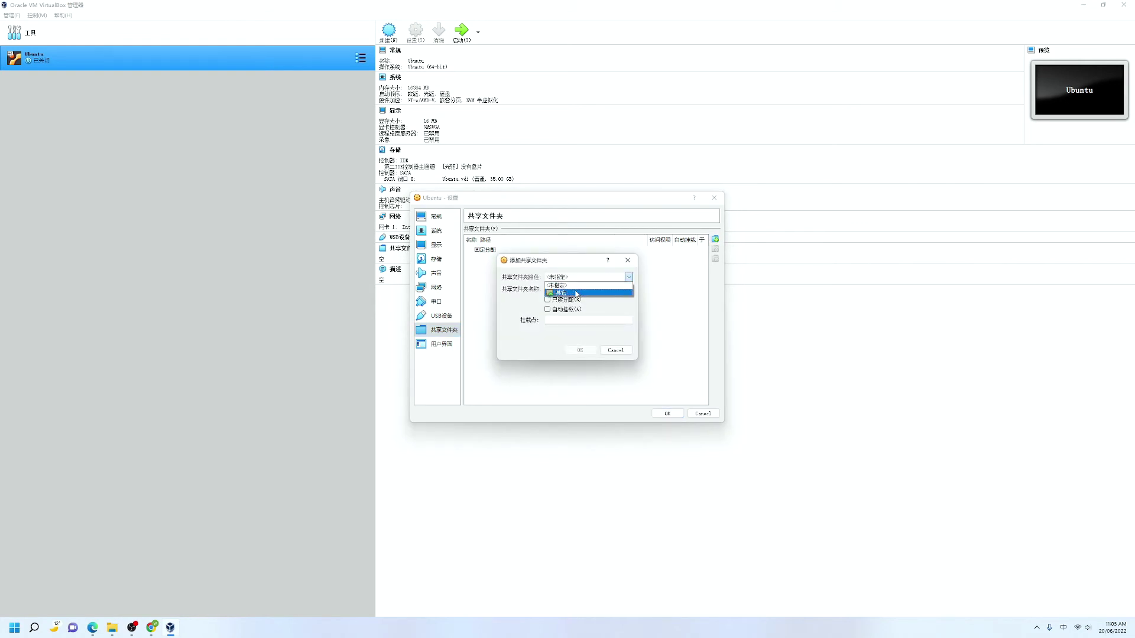
click(576, 292)
click(950, 571)
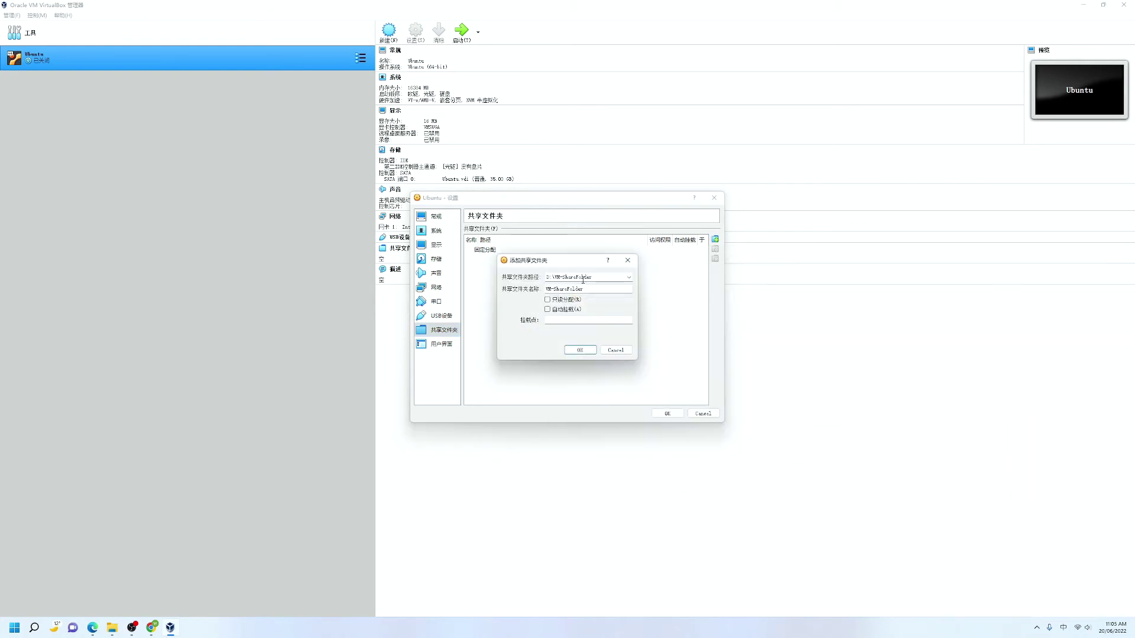
click(580, 350)
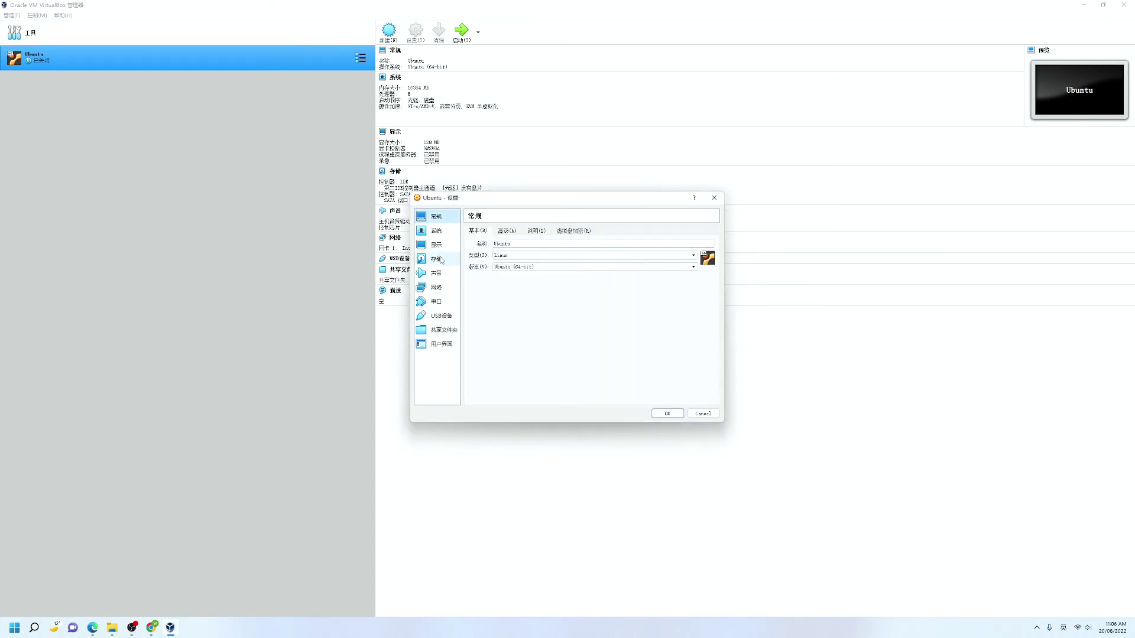
Mount ubuntu-22.04-desktop-amd64.iso in the empty IDE optical drive and save the settings
click(440, 260)
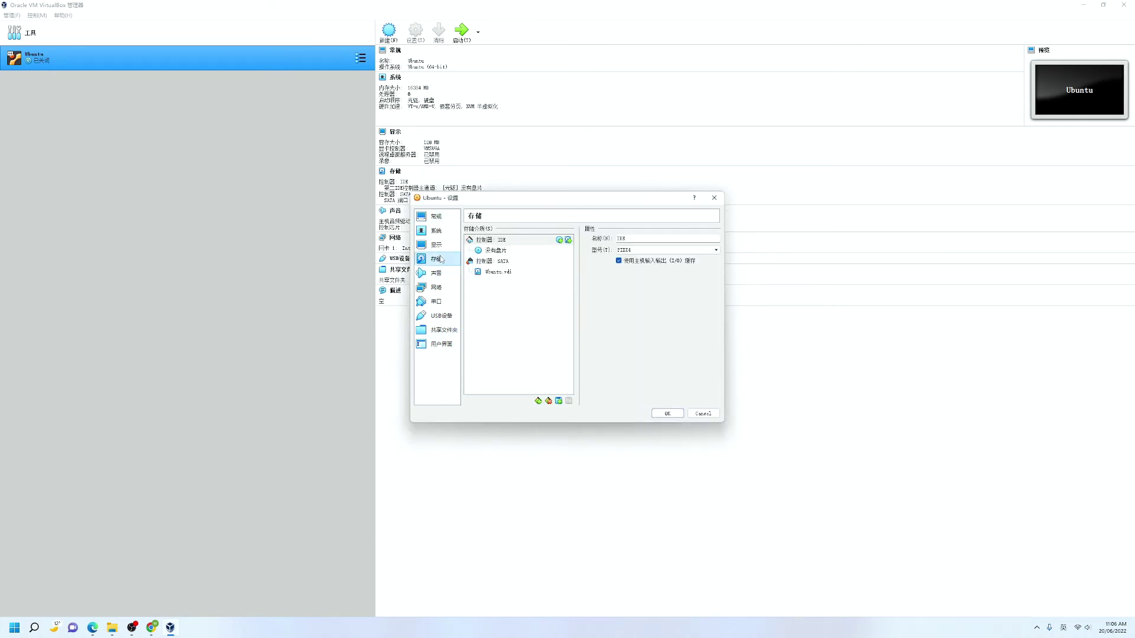
click(505, 252)
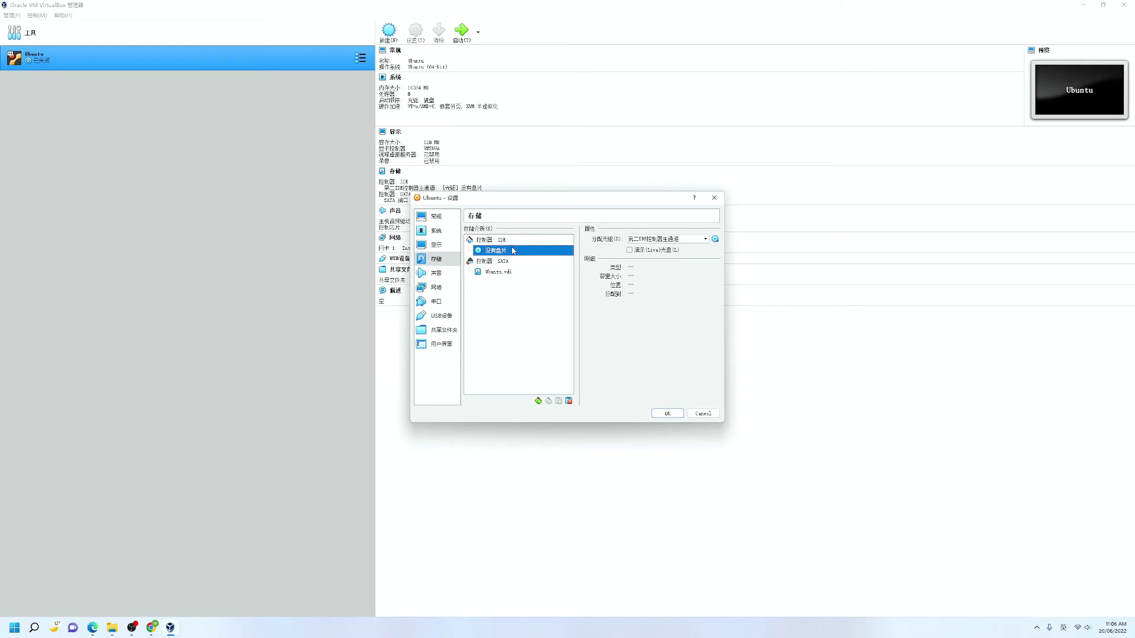
click(715, 239)
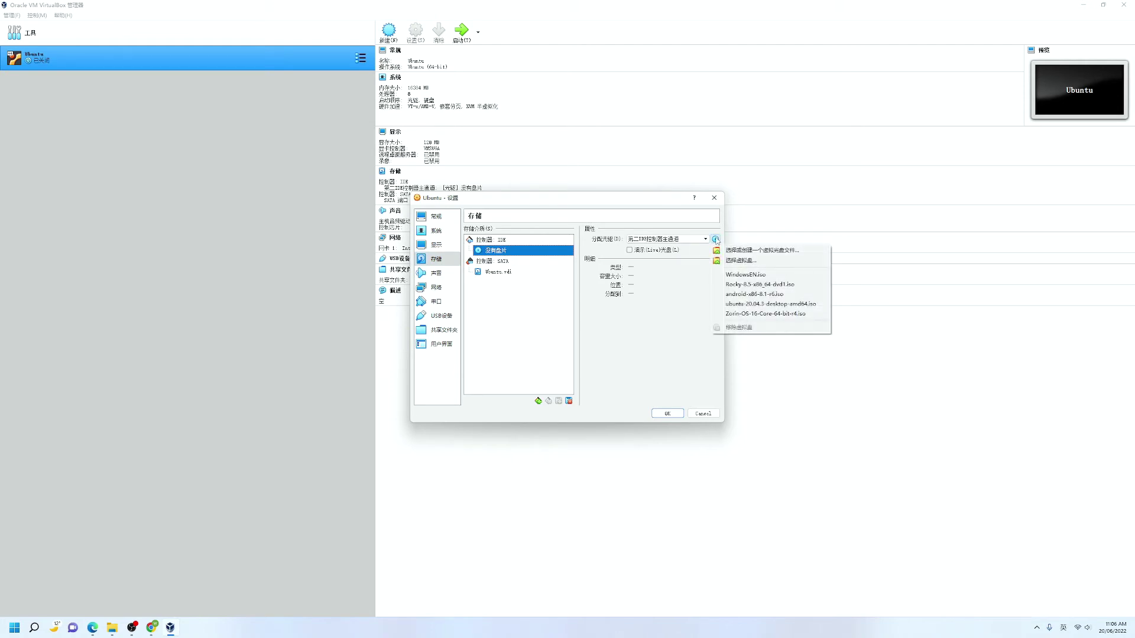
click(748, 250)
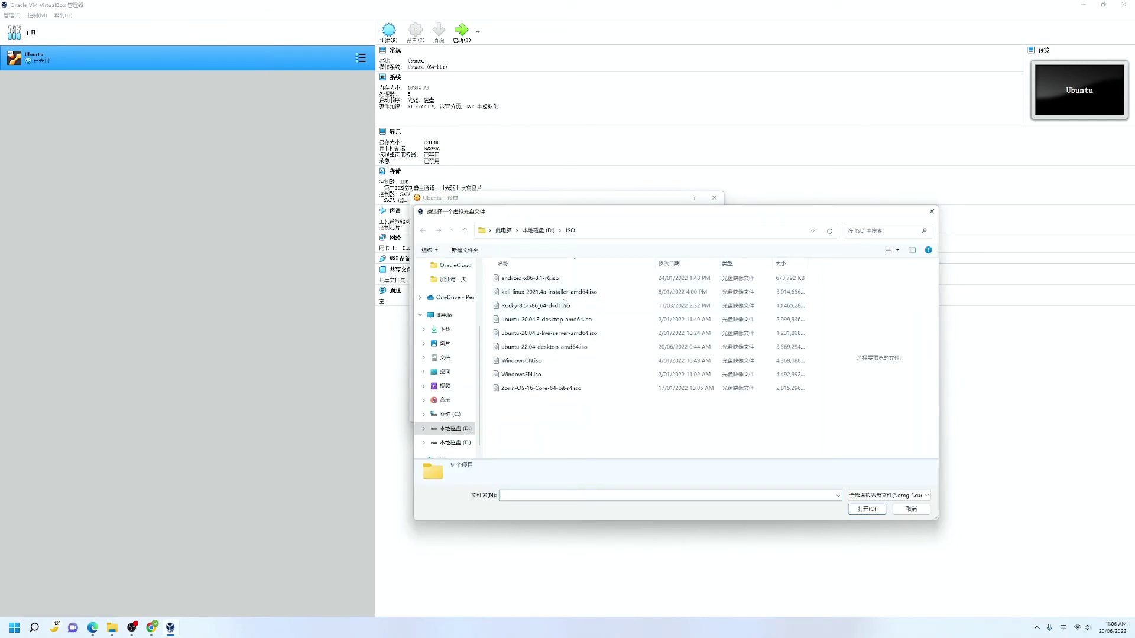
click(554, 349)
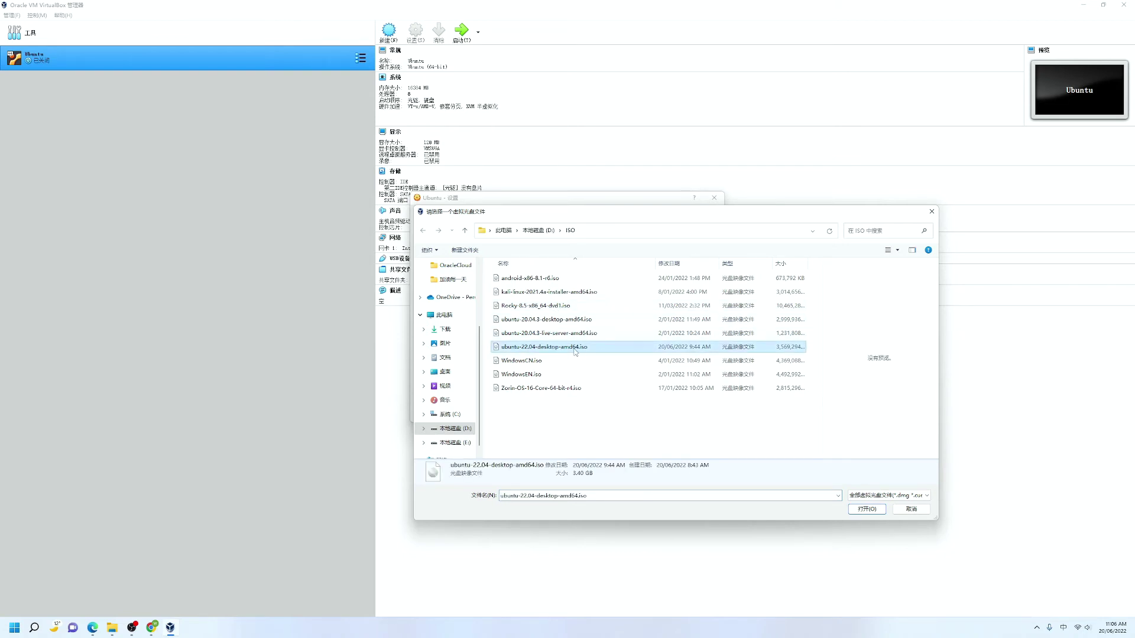
key(Return)
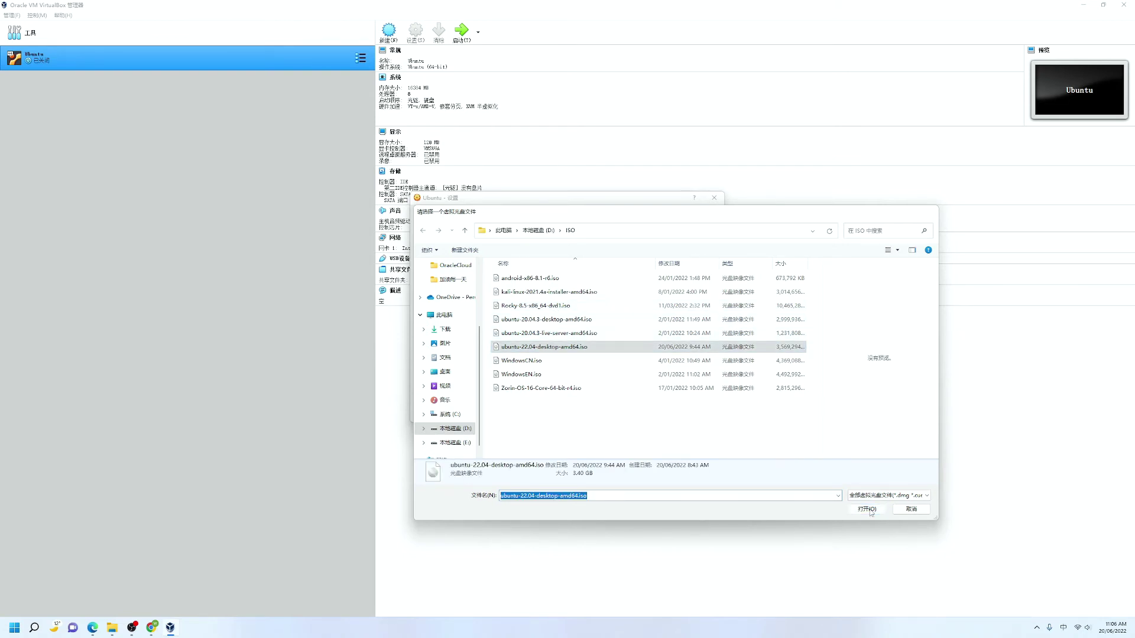
click(667, 414)
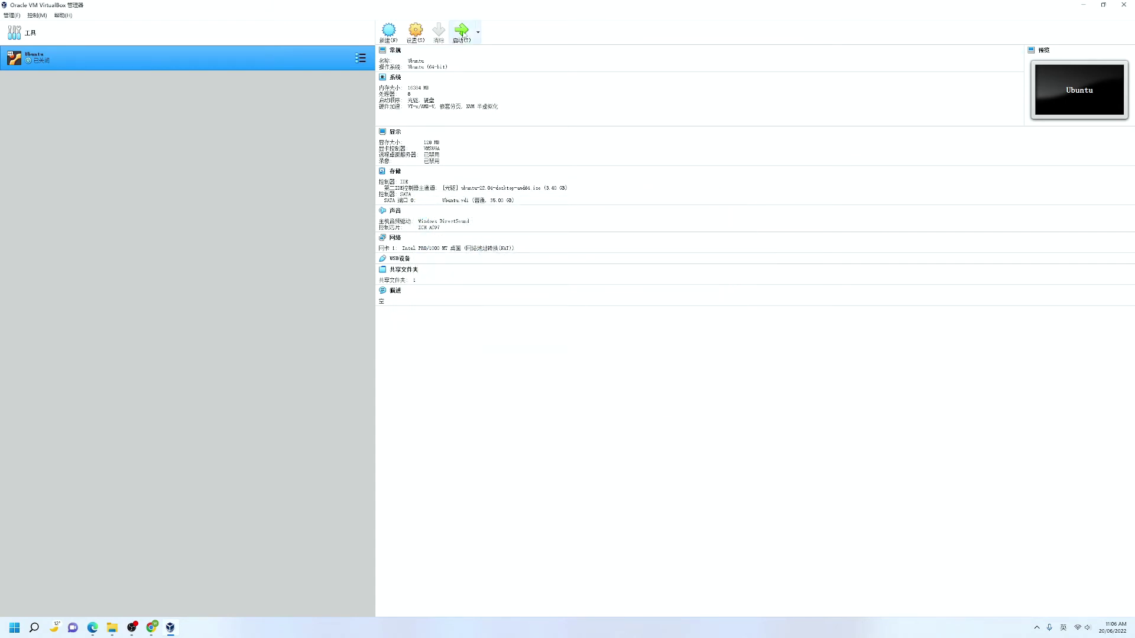
Start the Ubuntu VM and boot the 'Try or Install Ubuntu' GRUB entry to the Welcome screen
click(465, 35)
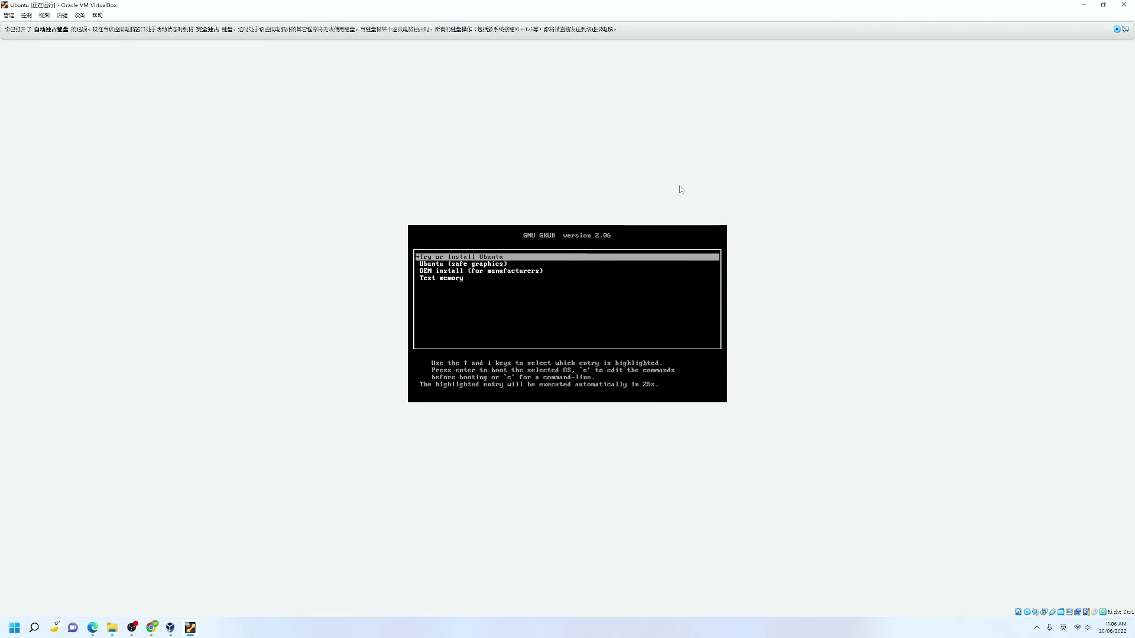
key(Down)
key(Down)
key(Down)
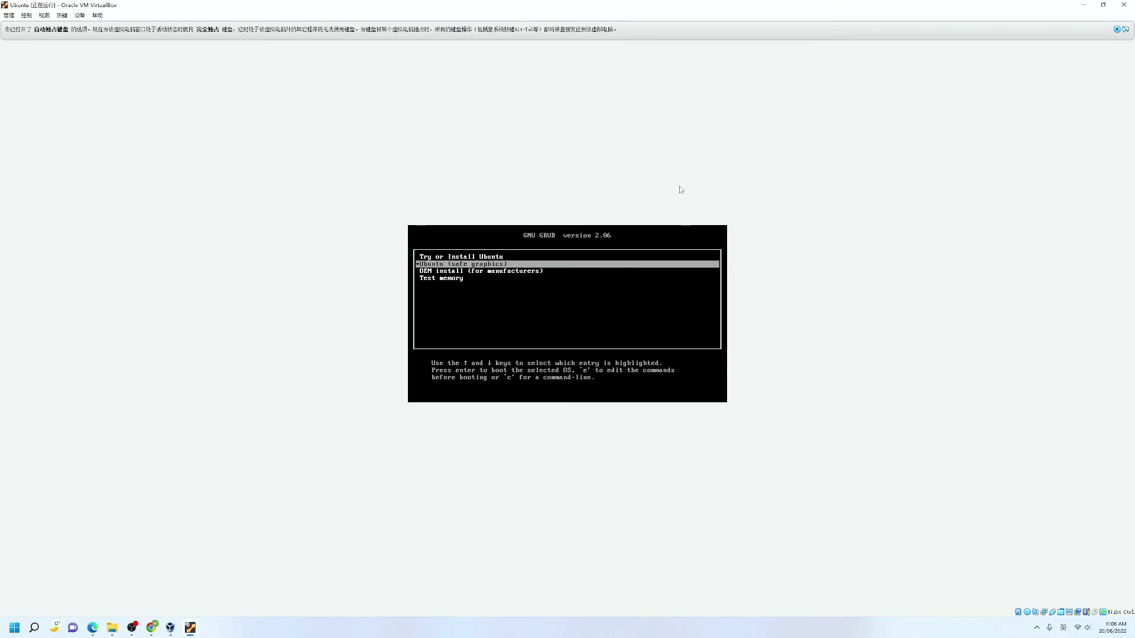
key(Up)
key(Up)
key(Up)
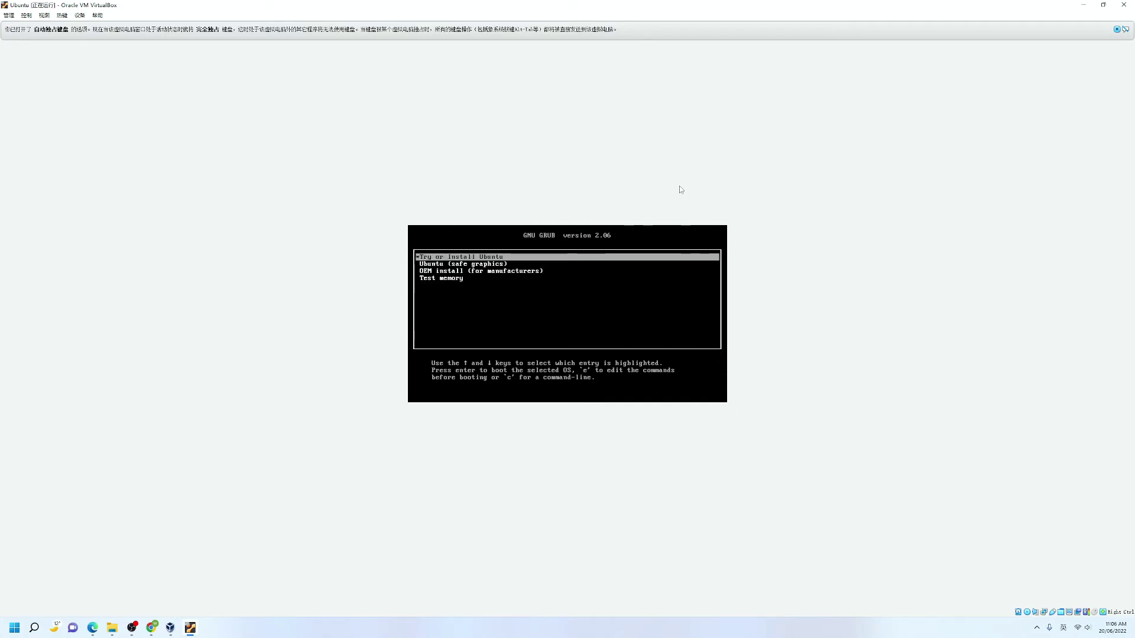
key(Return)
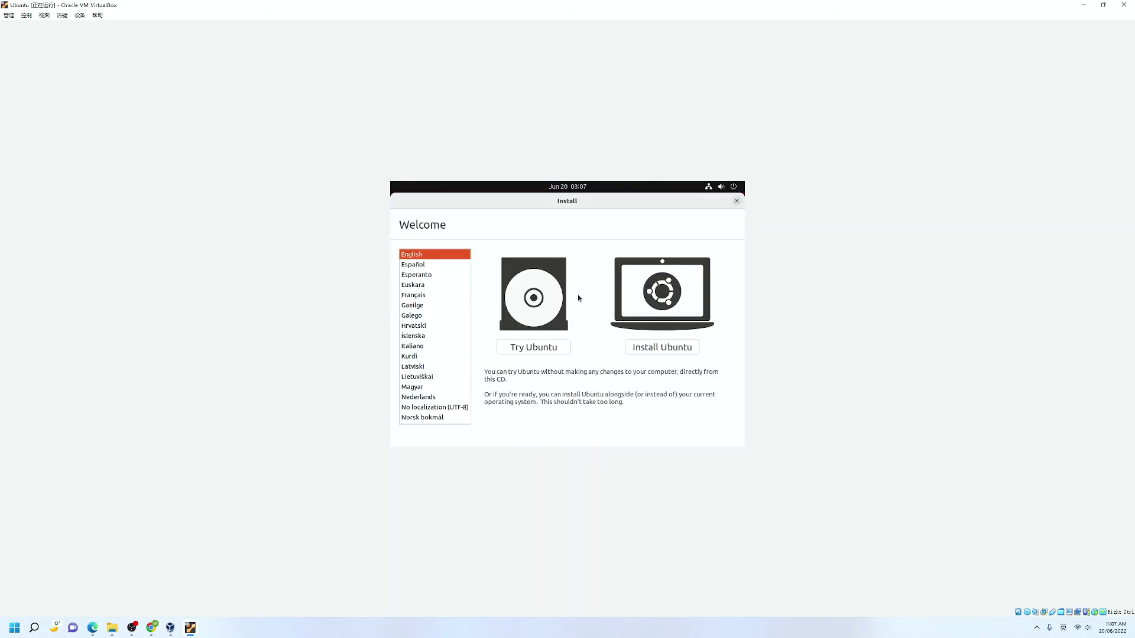
scroll(451, 316, down, 15)
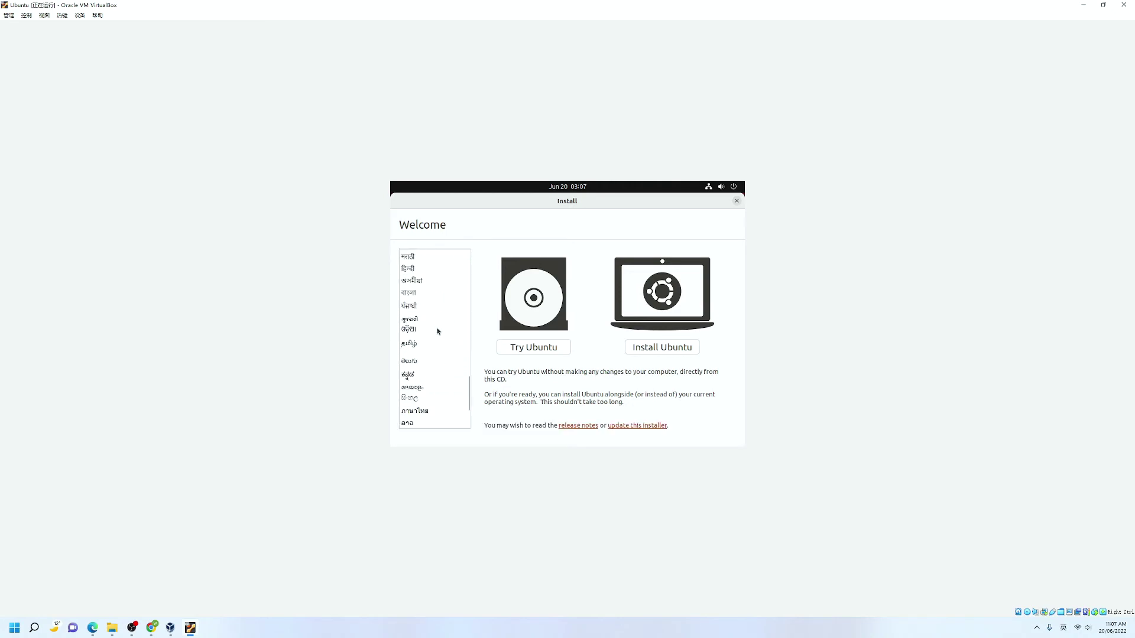
scroll(437, 331, up, 15)
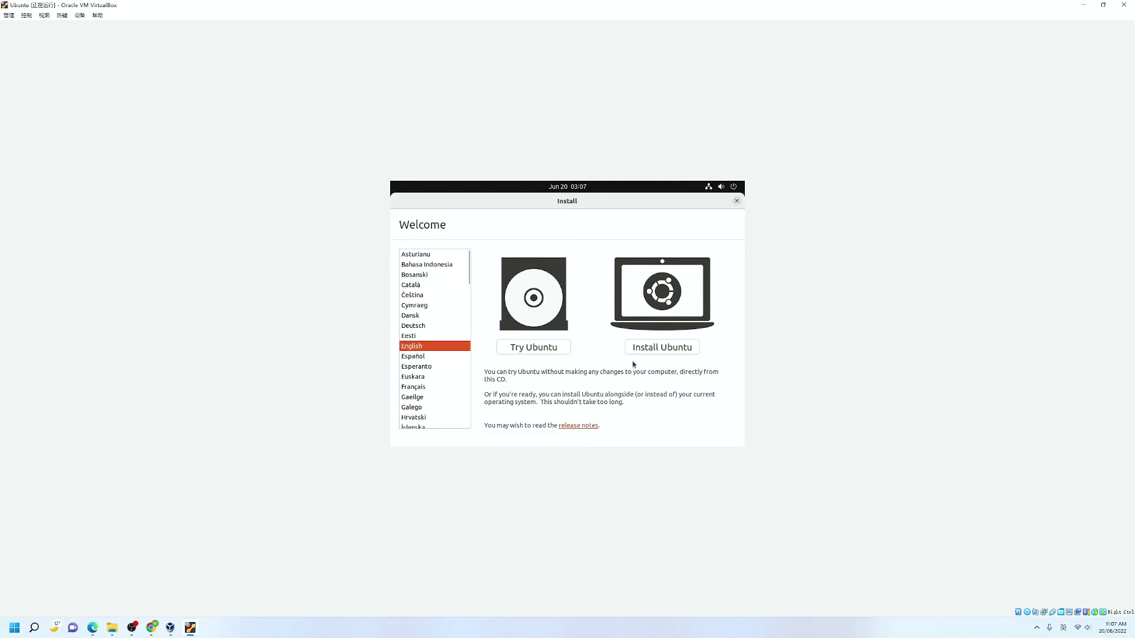
Begin installing Ubuntu with the English (US) layout, including third-party drivers and media formats
click(666, 351)
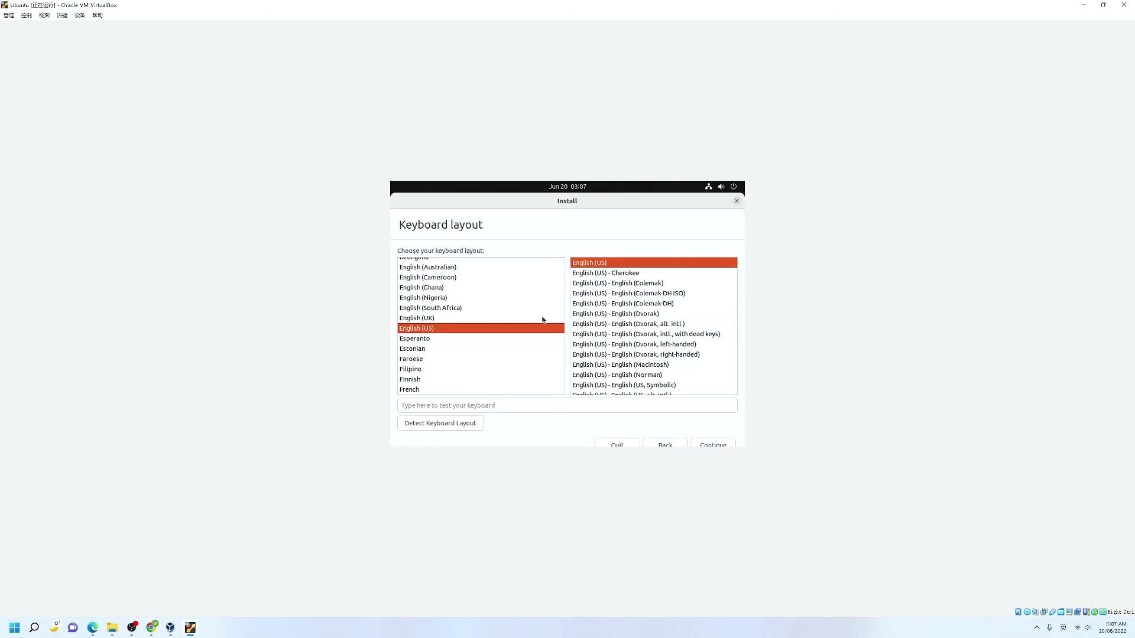
scroll(684, 374, down, 2)
scroll(685, 375, up, 2)
click(713, 445)
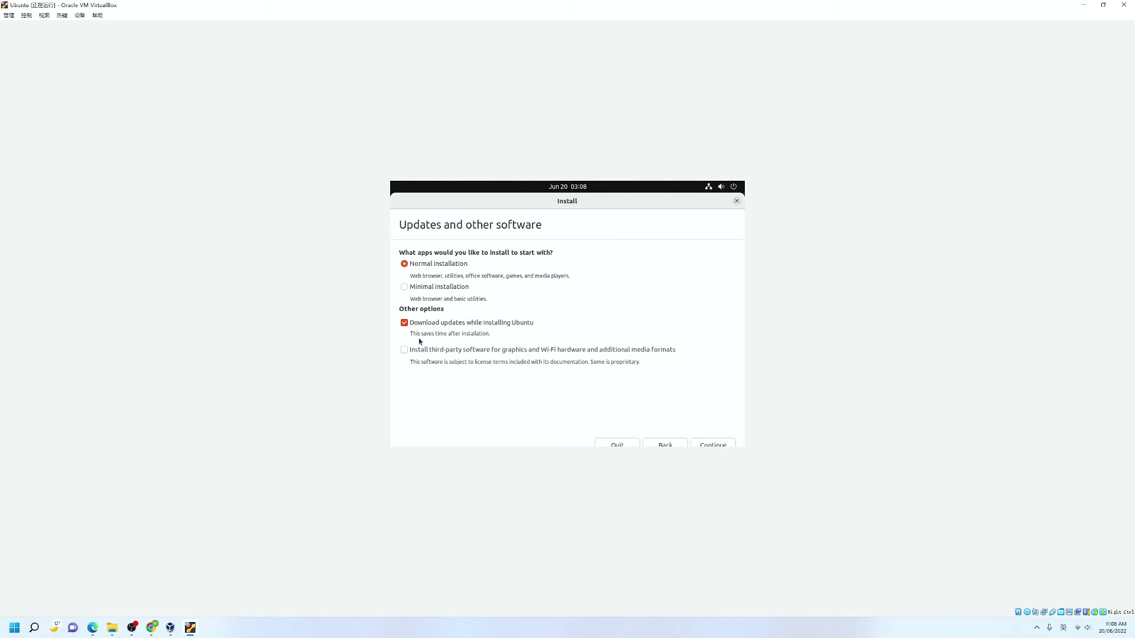
click(405, 350)
click(711, 446)
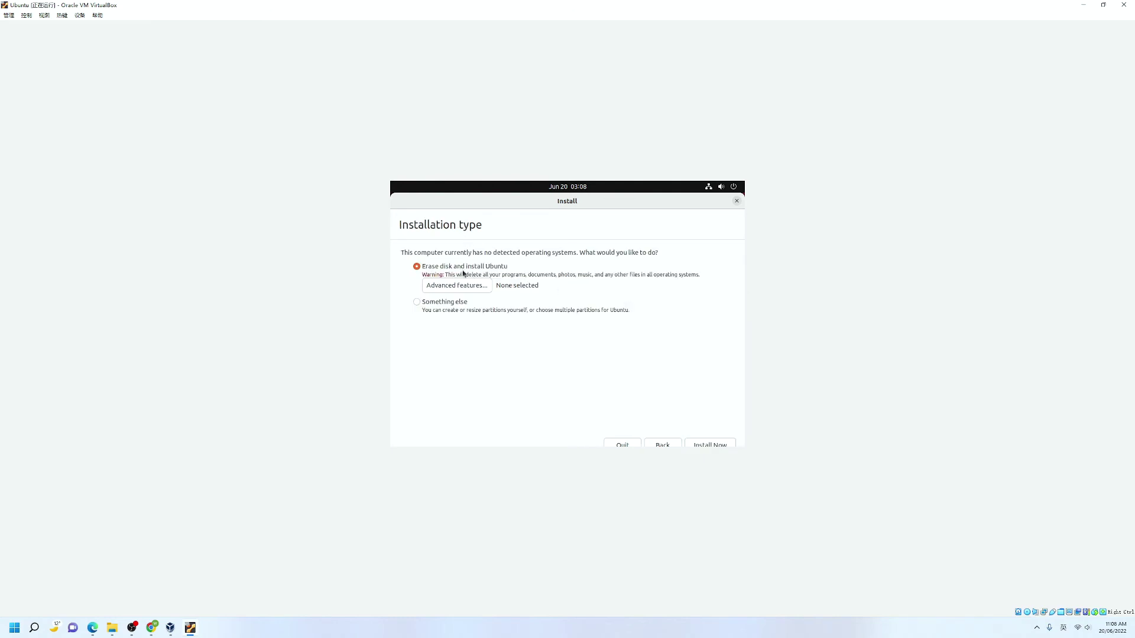
Install to the whole erased disk, confirm the partition changes, and accept the Toronto time zone
click(711, 444)
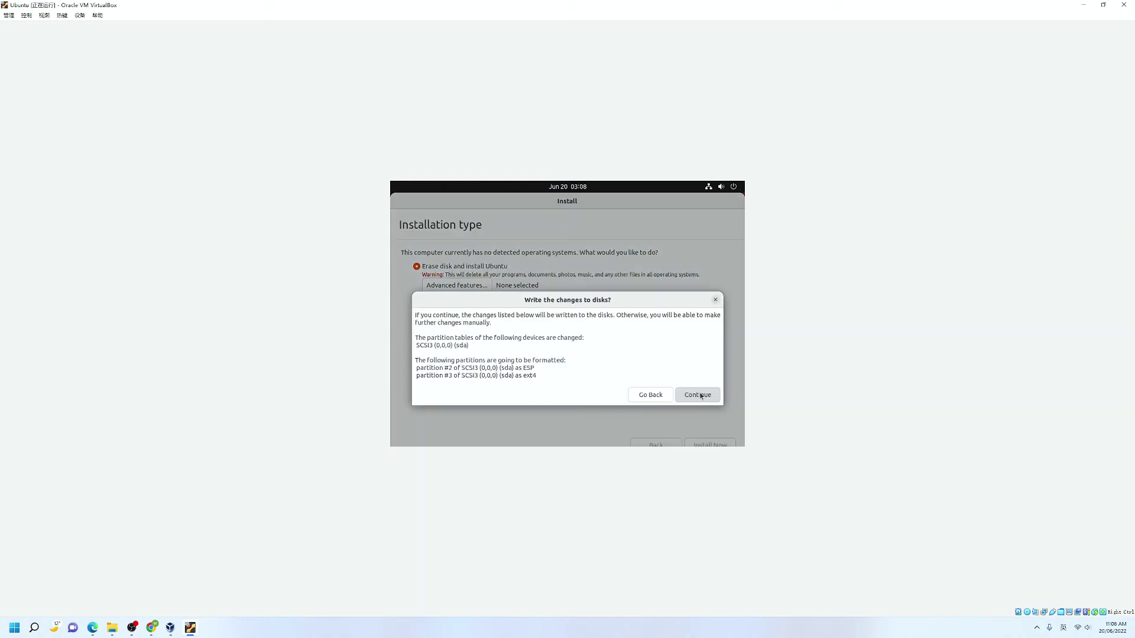
click(701, 395)
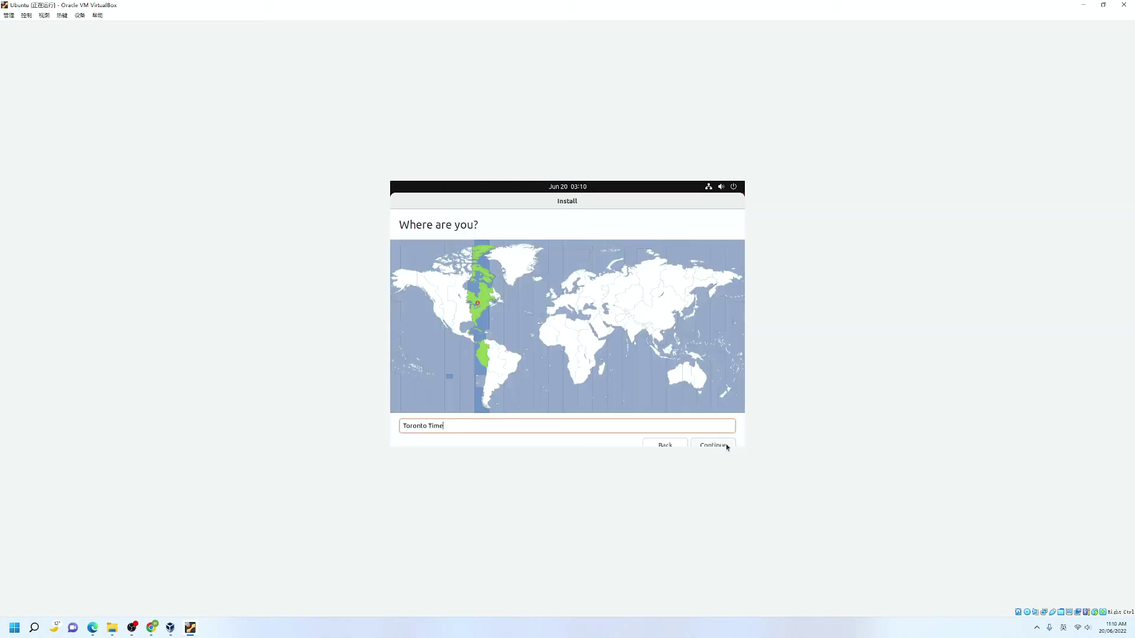
click(727, 447)
Fill in the user account as 'Ubuntu' with a confirmed password and submit it
text(Ubuntu)
key(Tab)
key(Tab)
key(Tab)
text(password)
key(Tab)
text(password)
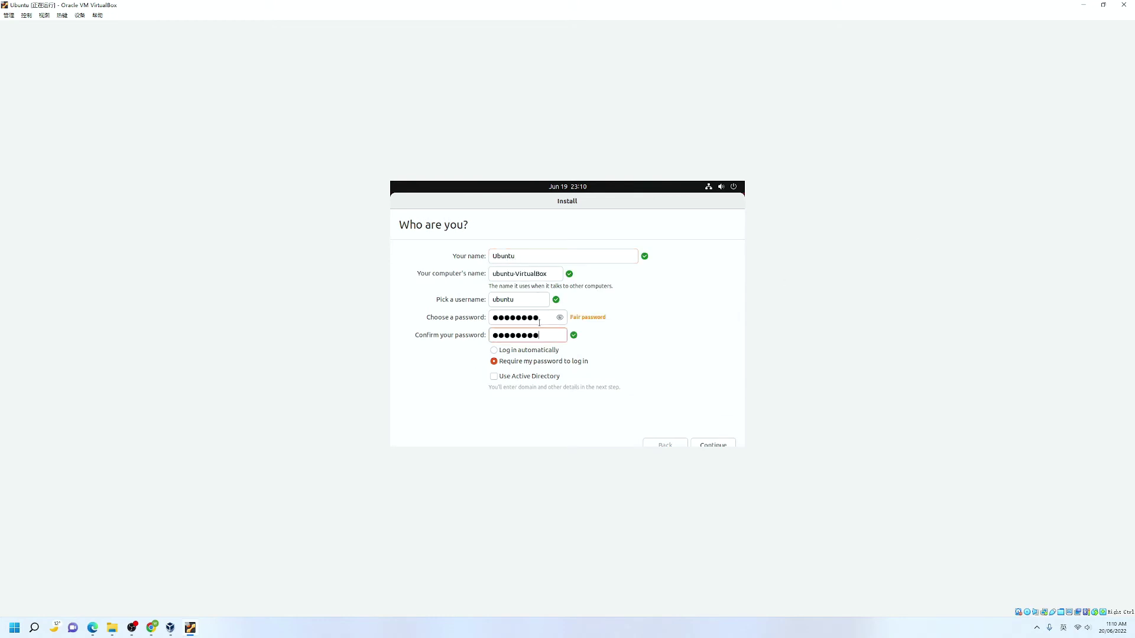
click(718, 448)
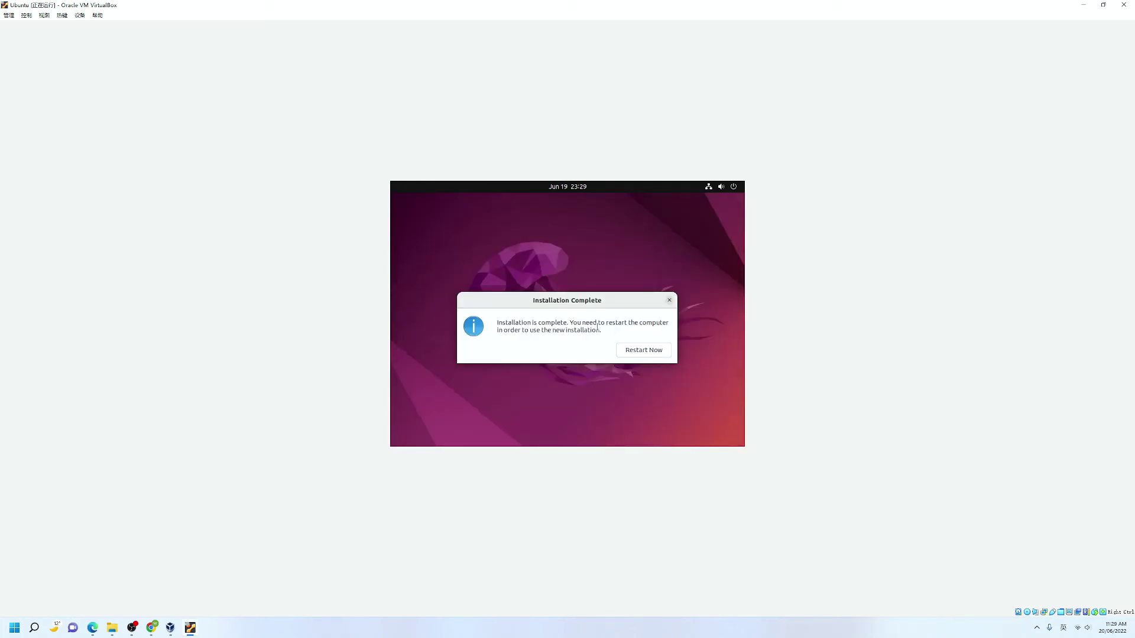
Restart into the installed Ubuntu and log in with the account password
click(646, 352)
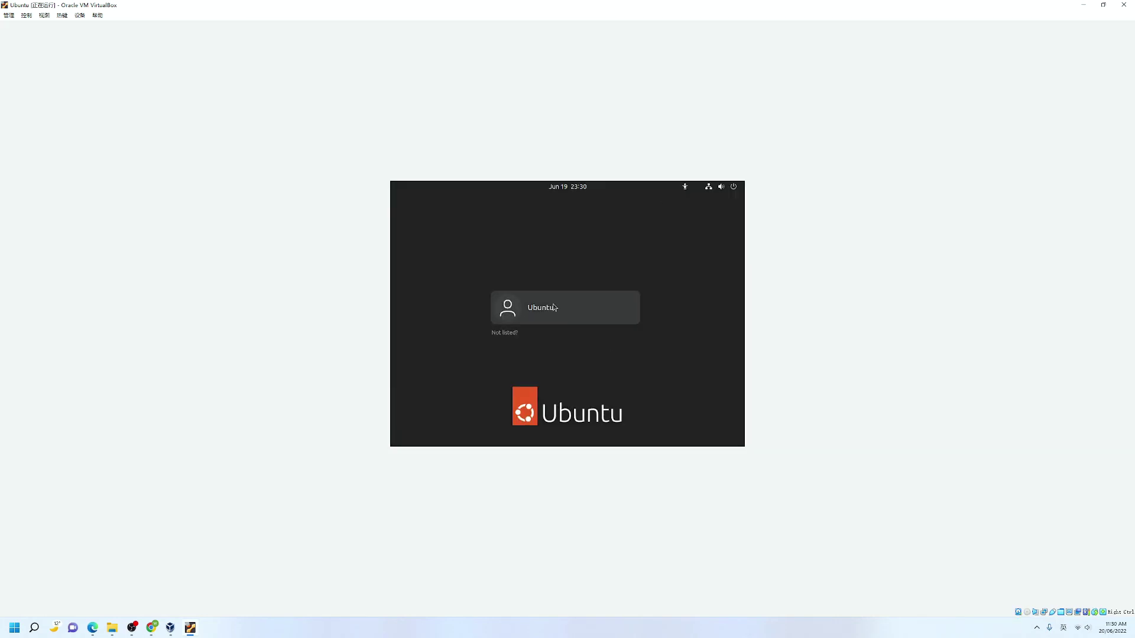
key(Return)
text(********)
key(Return)
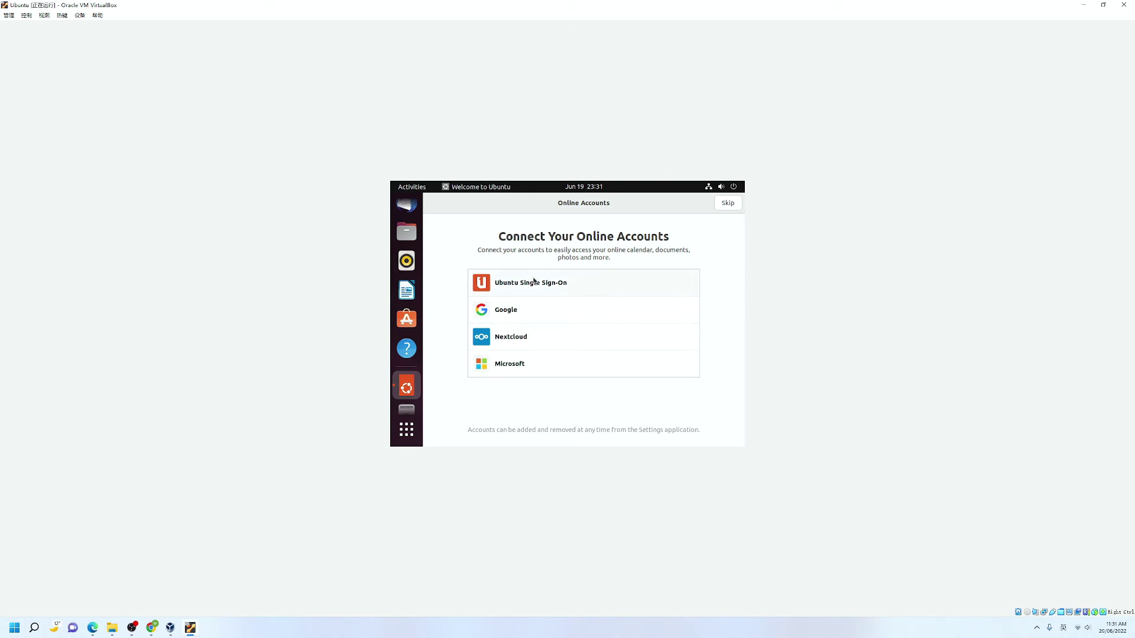
Skip online accounts, decline sending system info, and finish the welcome pages
click(732, 204)
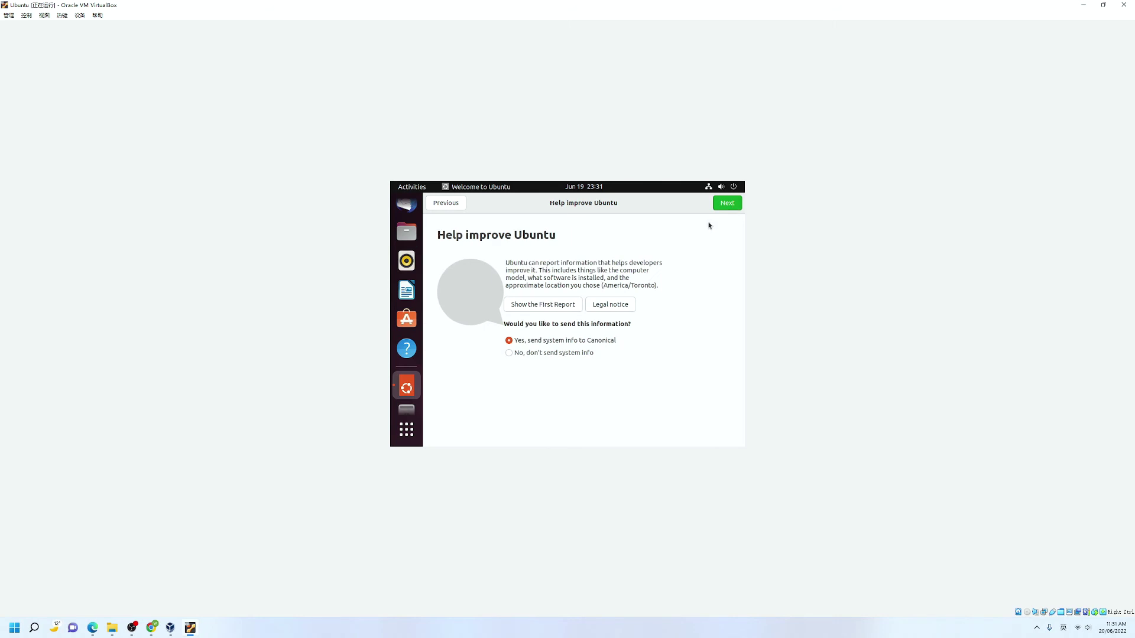
click(512, 353)
click(728, 205)
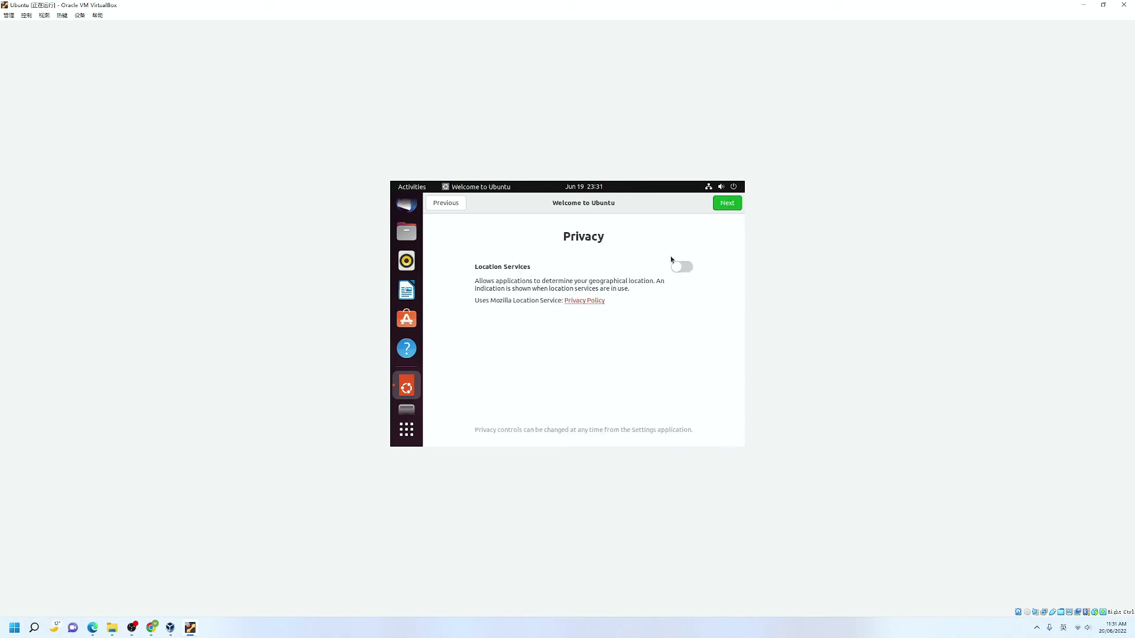
click(729, 204)
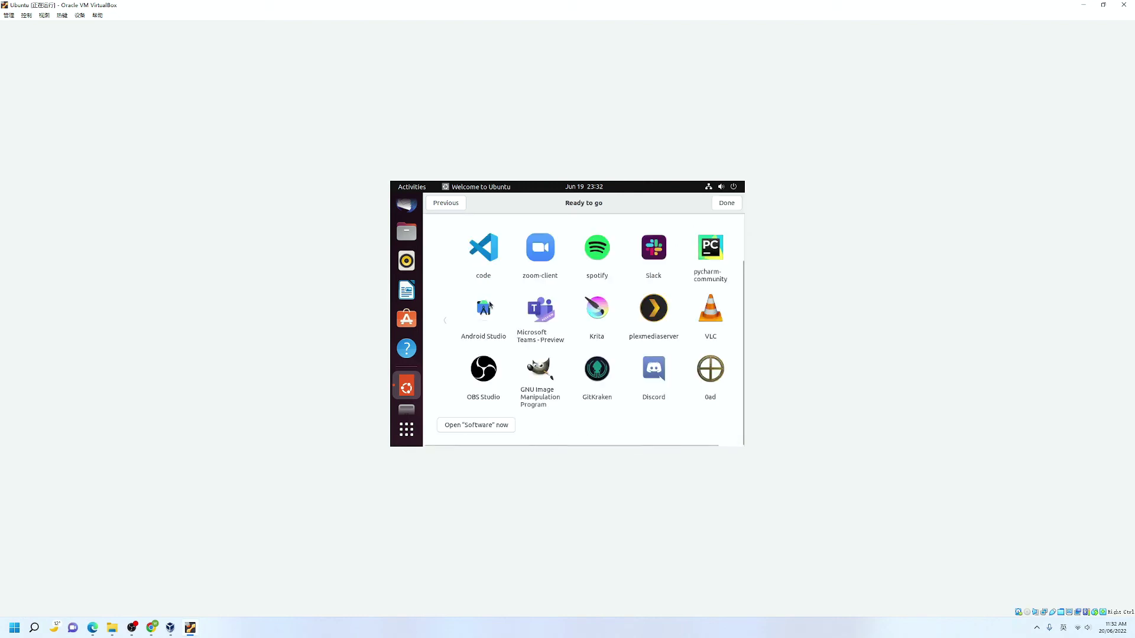
click(730, 207)
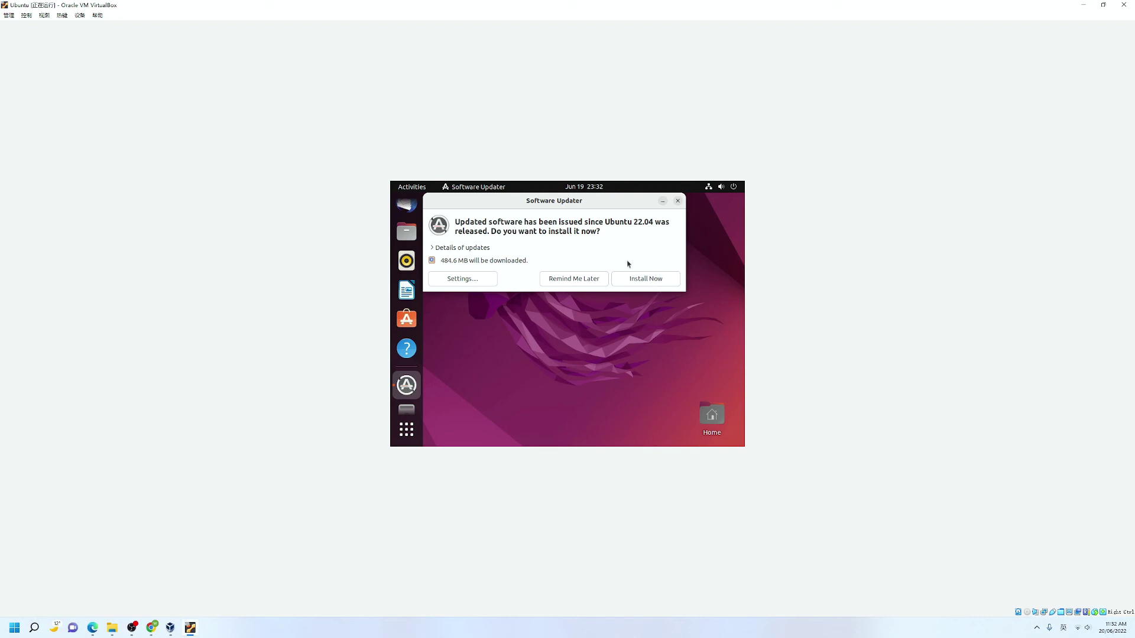
Install the 484.6 MB of updates with the admin password and restart the guest
click(645, 278)
text(**********)
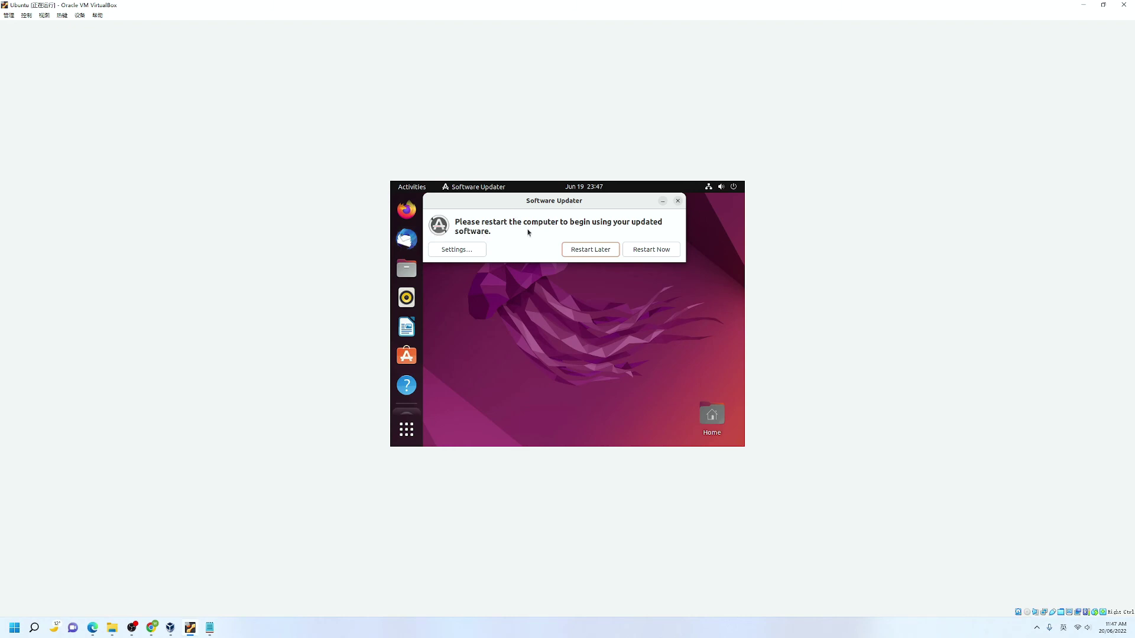
click(650, 253)
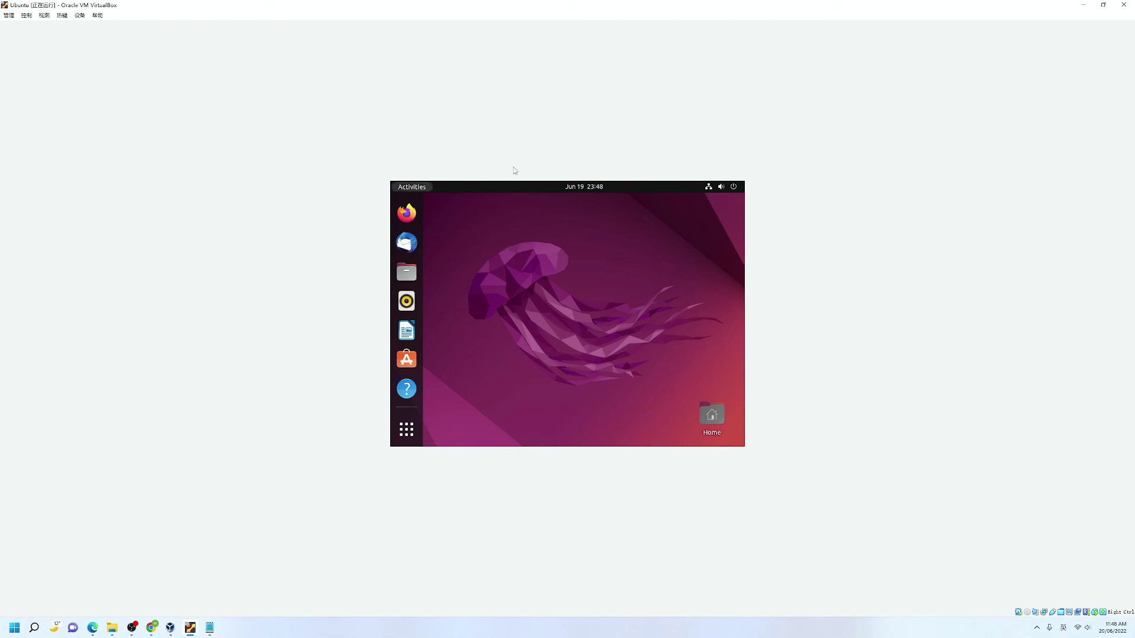
Launch Terminal from the application search and run 'sudo apt update'
click(406, 429)
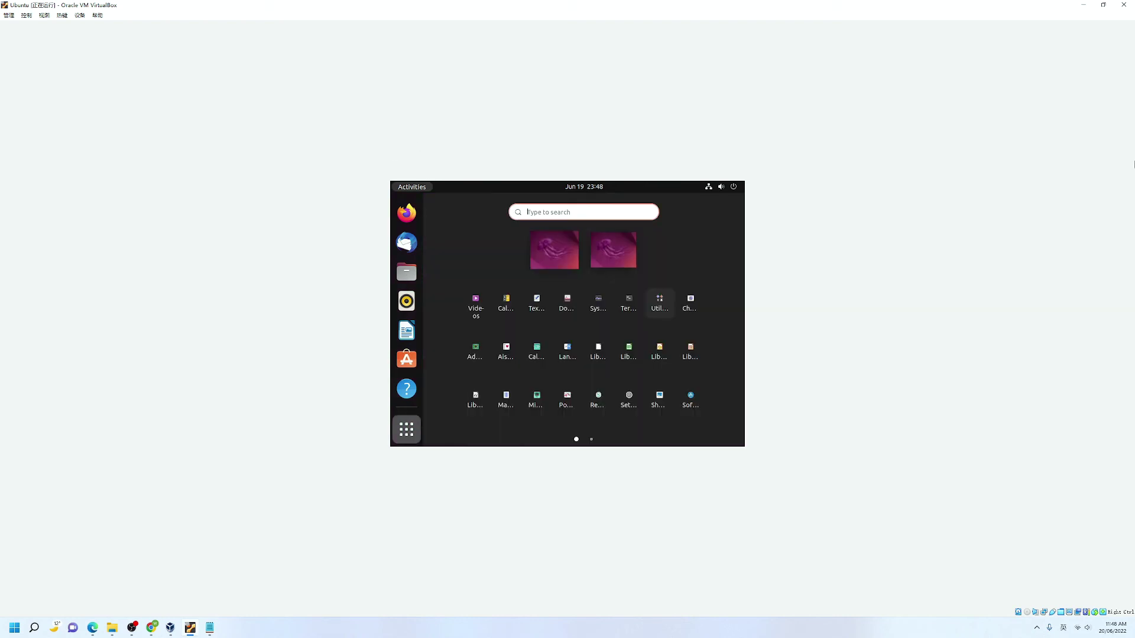
text(terminal)
click(588, 262)
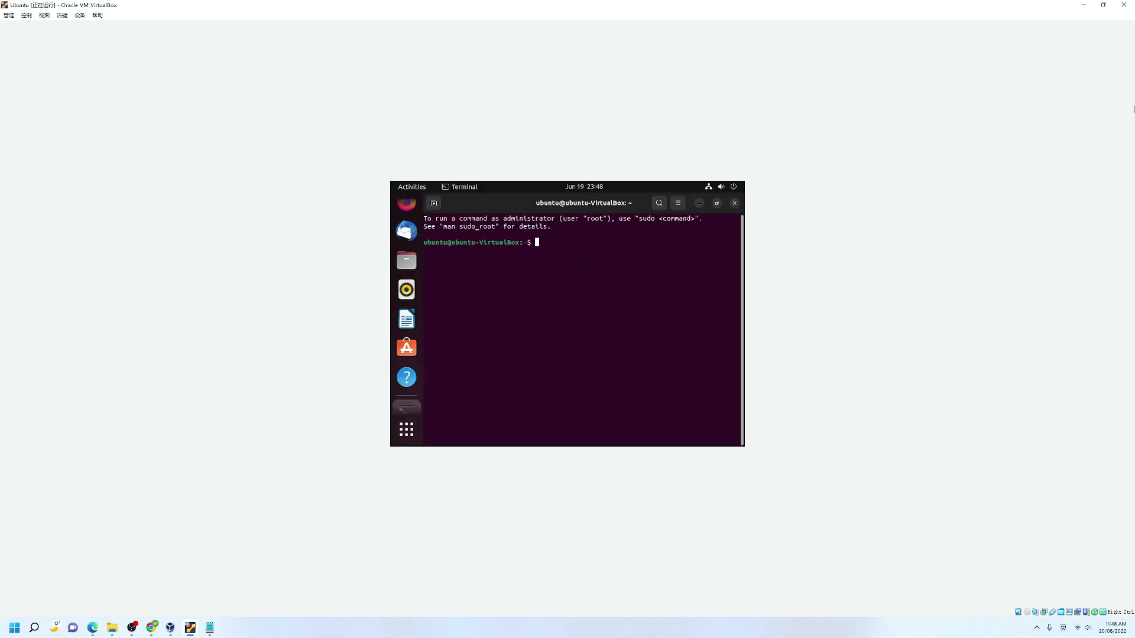
text(sudo apt update)
key(Return)
key(Return)
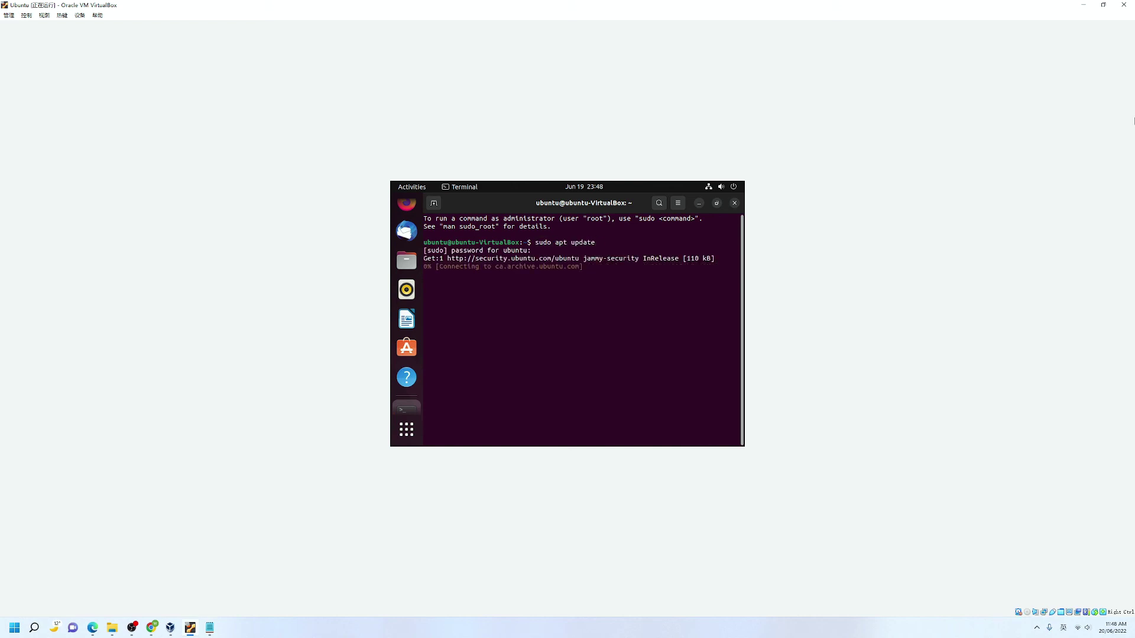
Run 'sudo apt install gcc make perl' and confirm with y
text(sudo pat)
key(BackSpace)
key(BackSpace)
key(BackSpace)
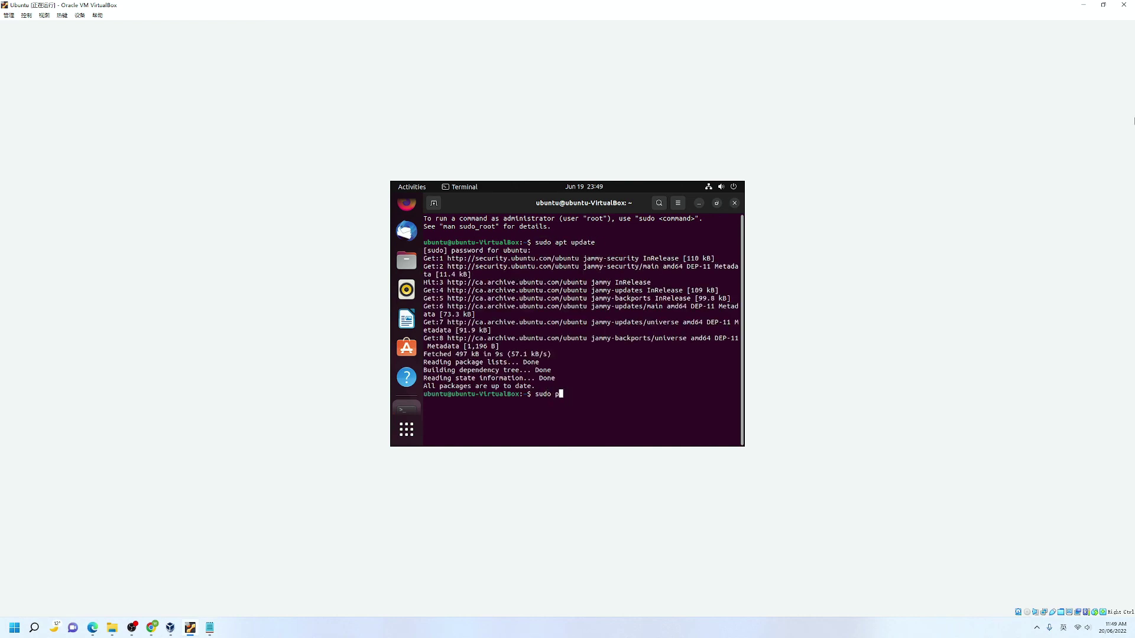
text(apt install gcc make perl)
key(Return)
text(y)
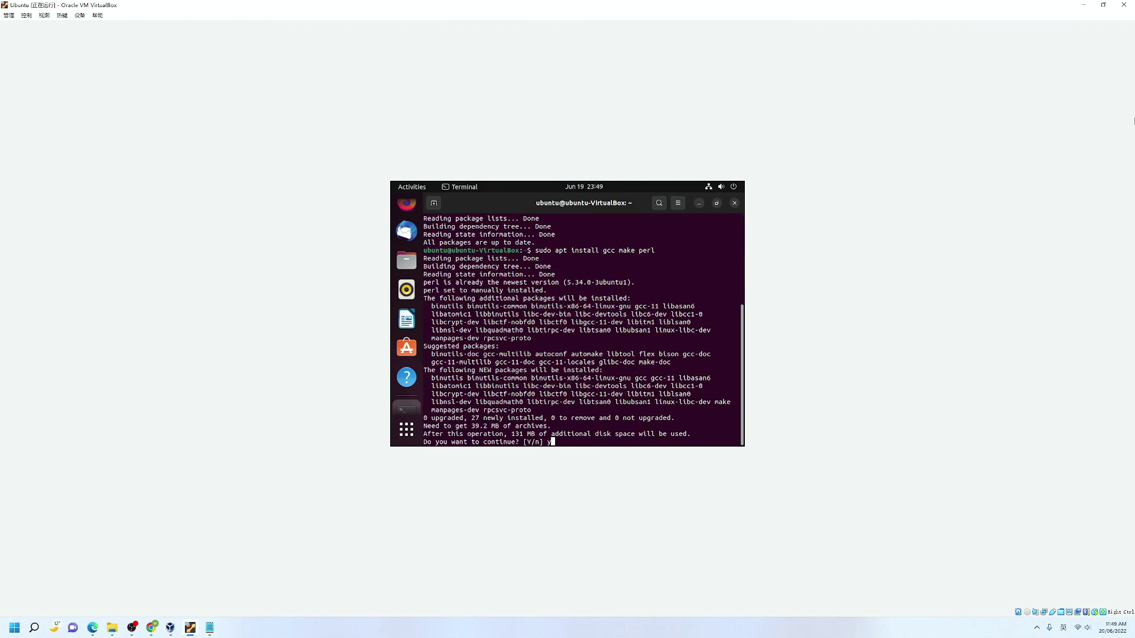
key(Return)
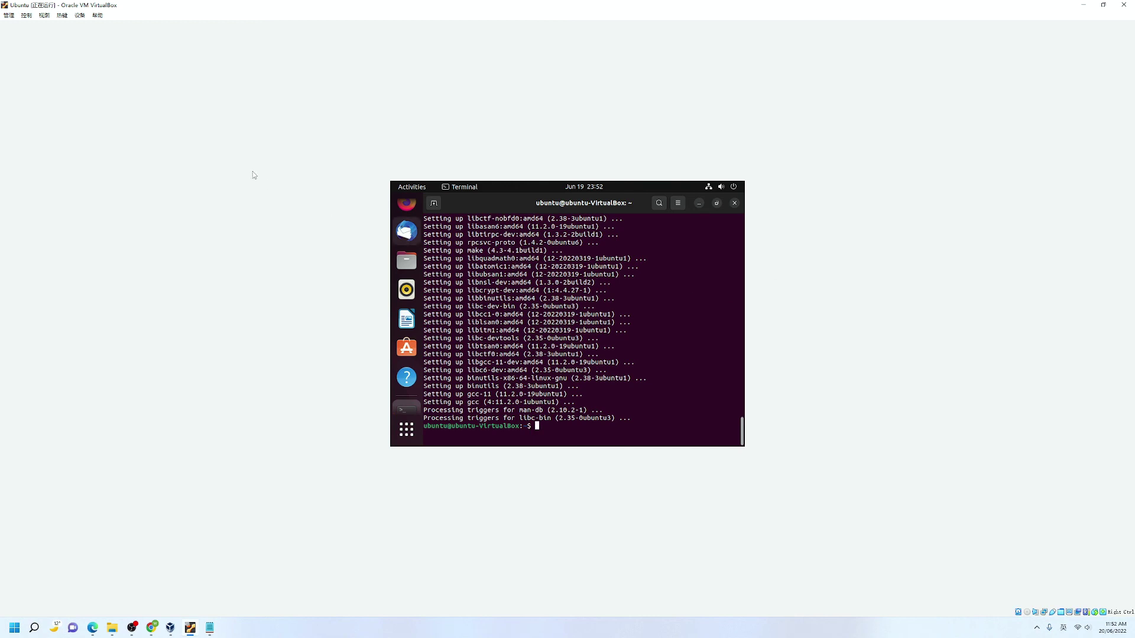
Insert the Guest Additions CD image from the Devices menu and open the VBox_GAs disc
click(80, 16)
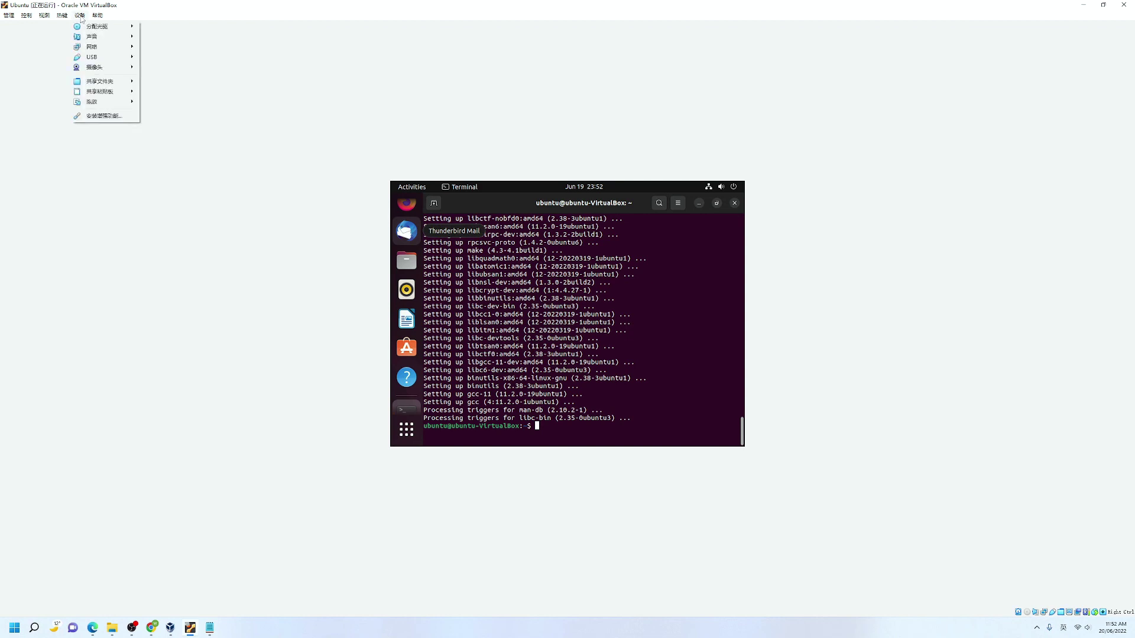
click(100, 116)
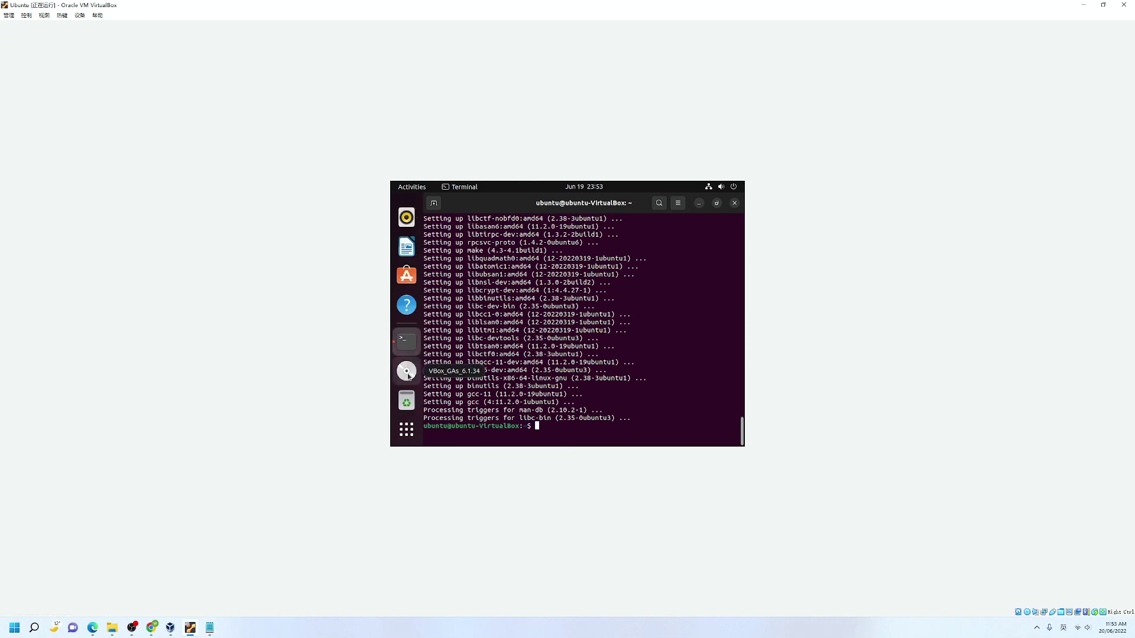
click(406, 373)
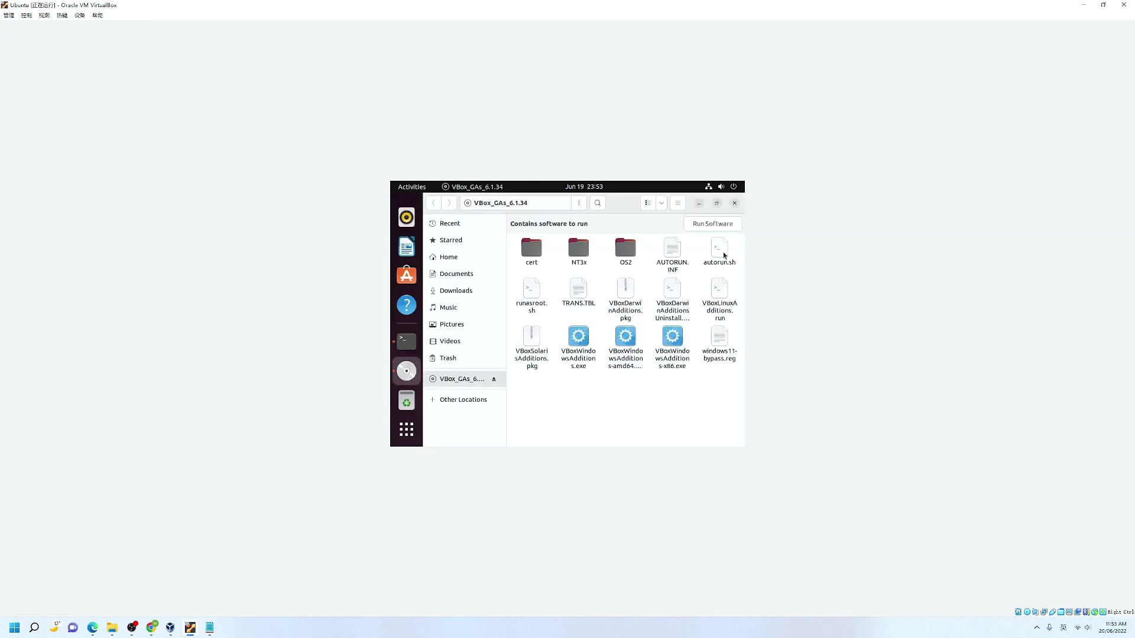
Run autorun.sh as a program, authenticate with the admin password, and close the finished installer
right_click(724, 255)
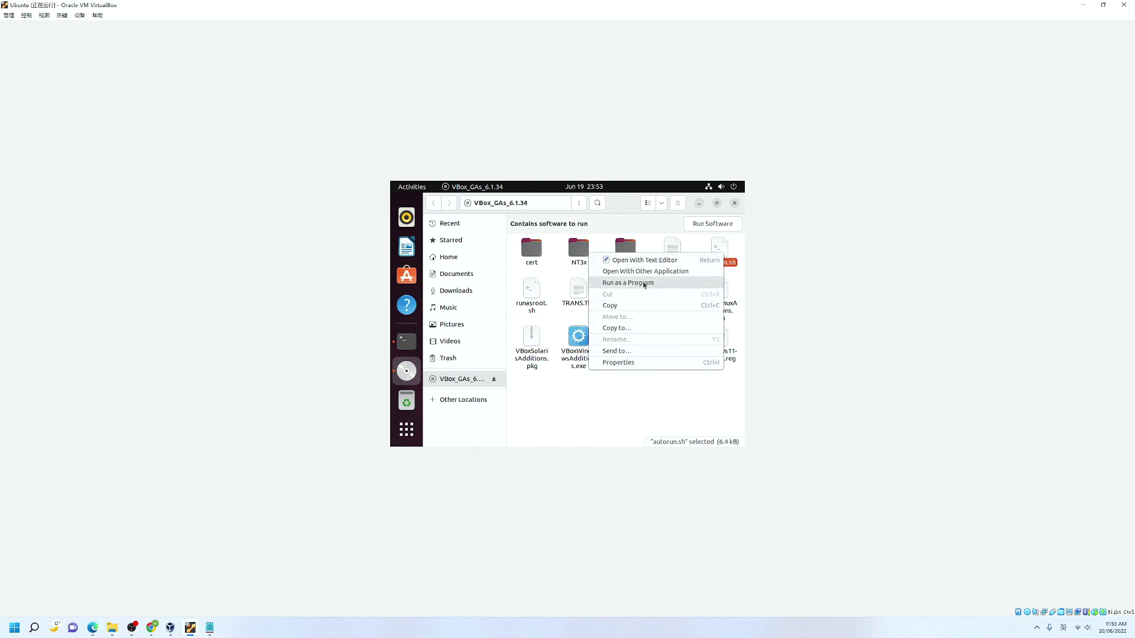
click(643, 283)
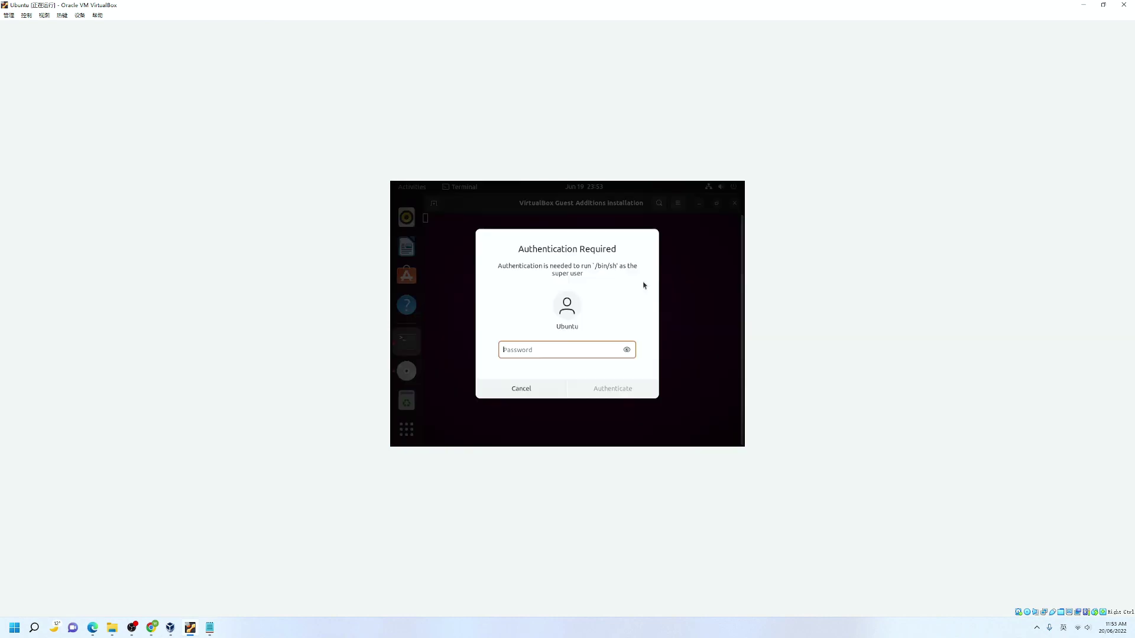
text(********)
key(Return)
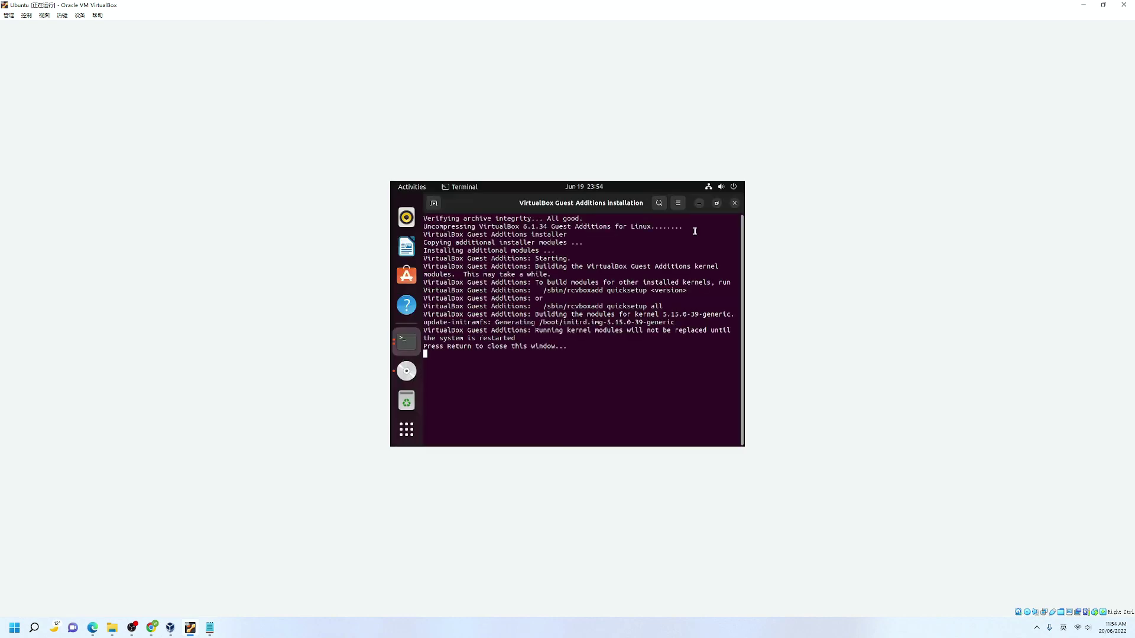
key(Return)
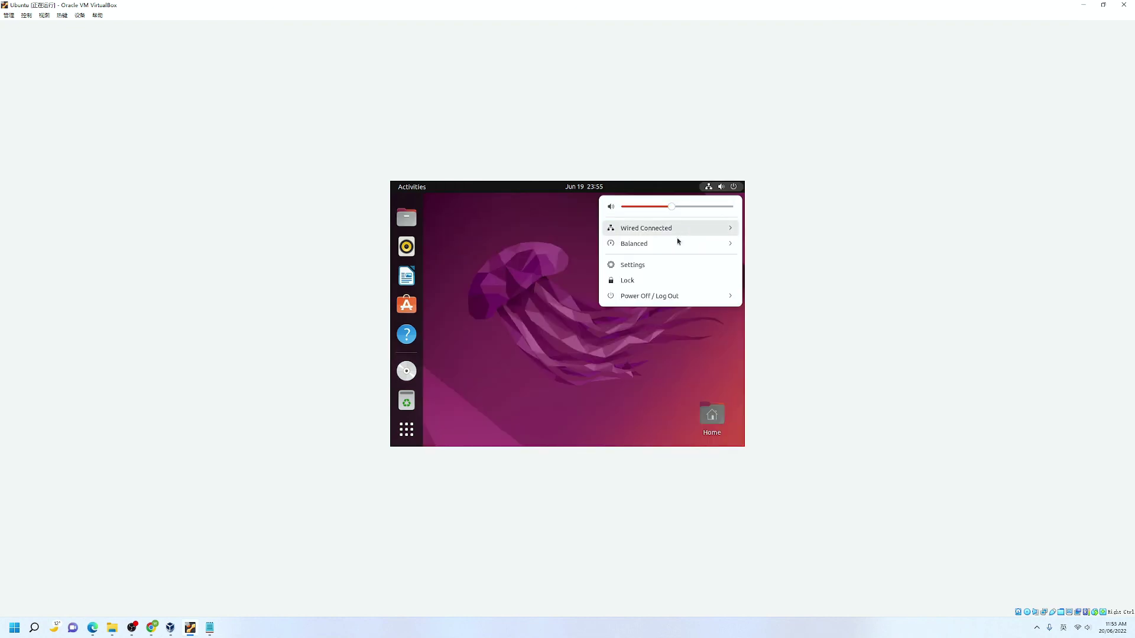
Restart the Ubuntu guest from the power menu and log back in
click(716, 297)
click(633, 342)
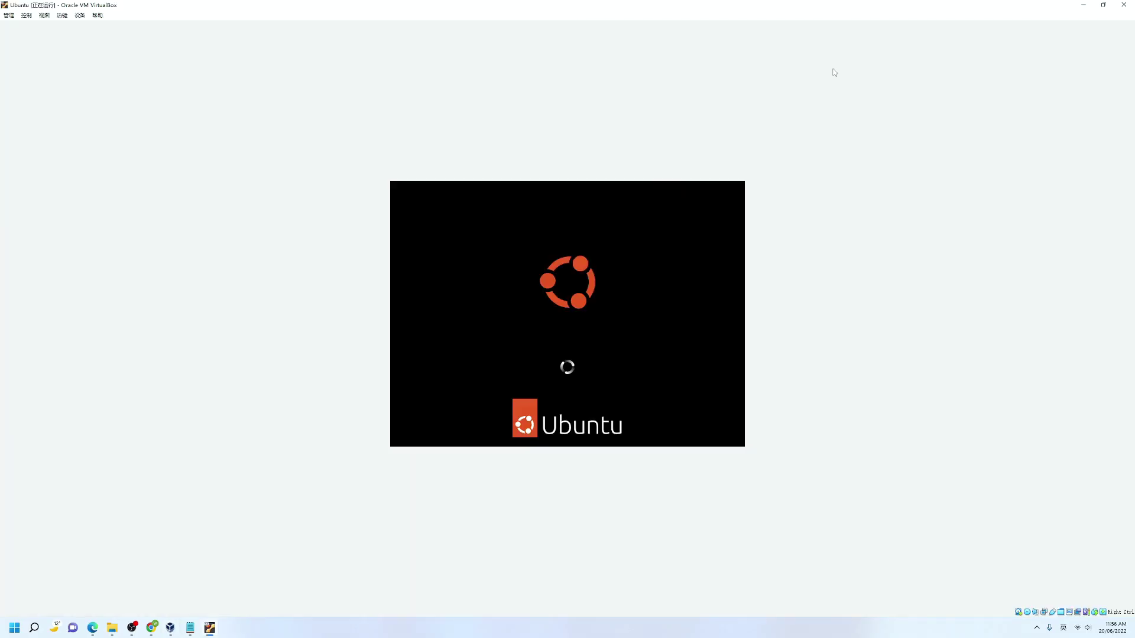
key(Return)
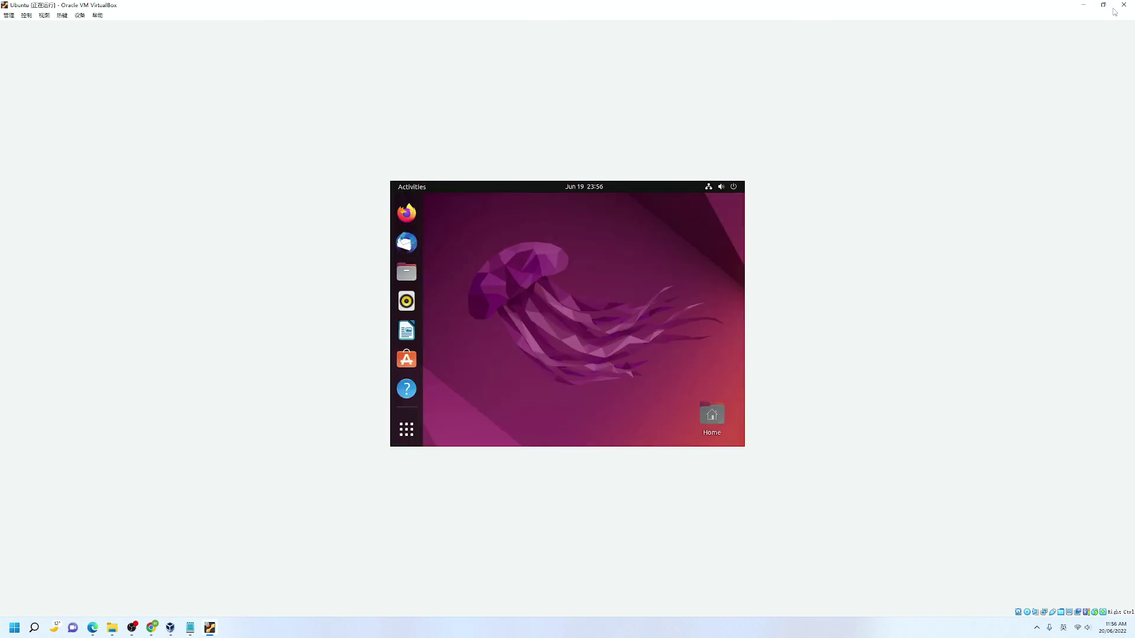
Restore and then maximize the VirtualBox window so the guest desktop fills the screen
mouse_move(1104, 6)
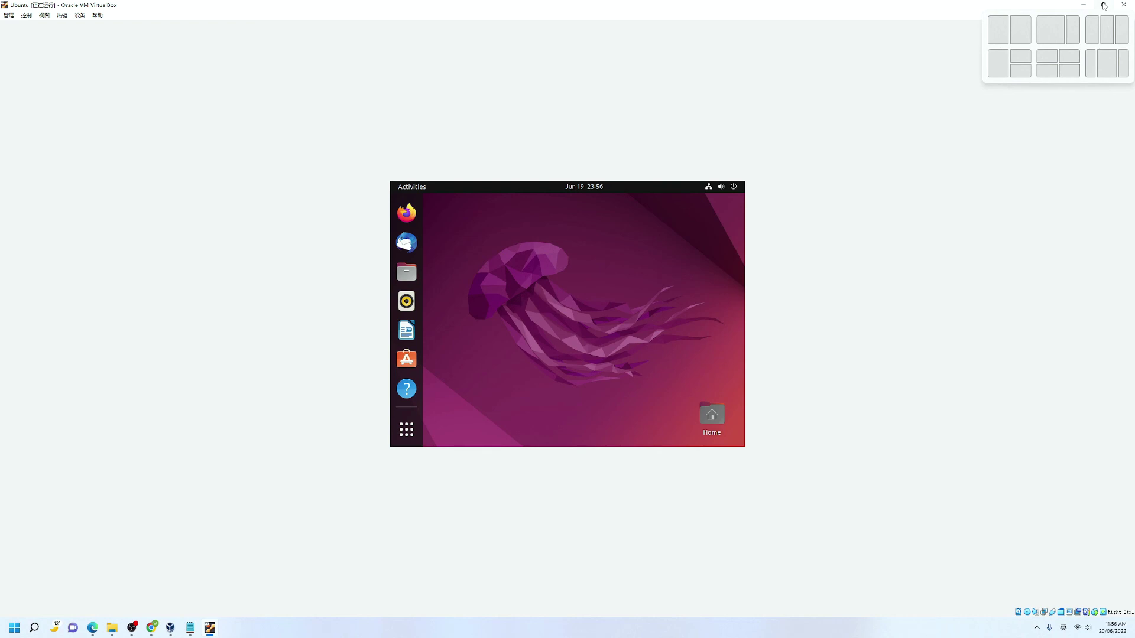
click(1103, 6)
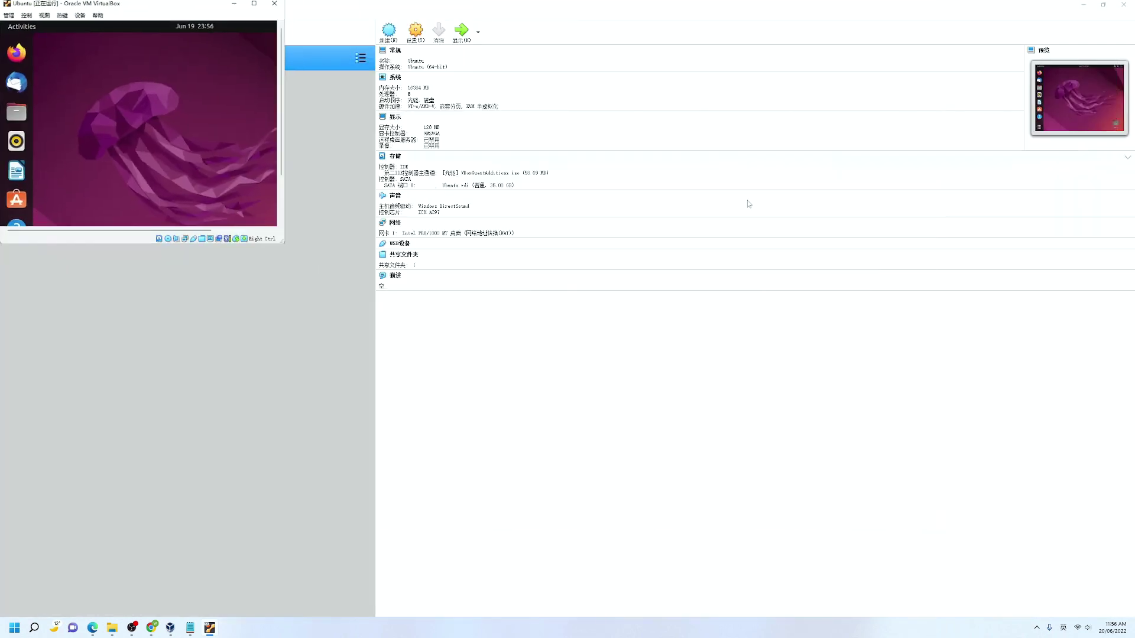
click(253, 8)
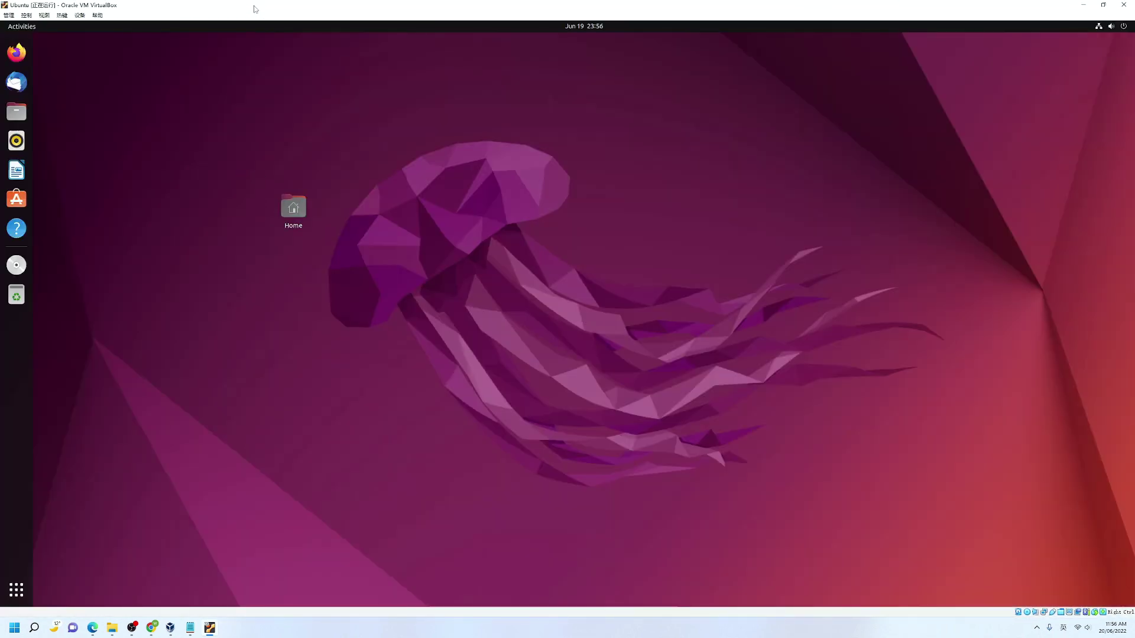